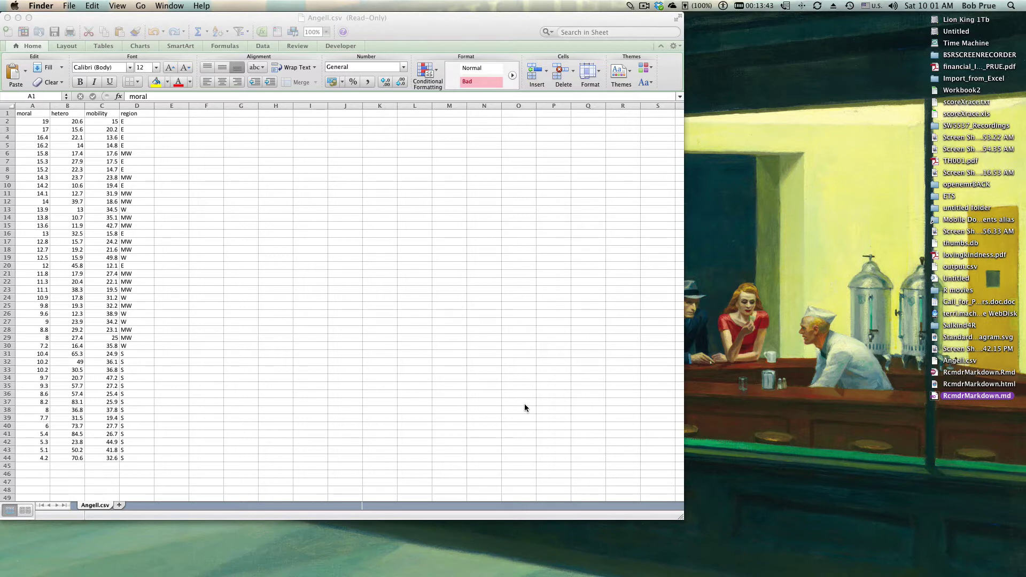
Activate the Excel window showing Angell.csv (read-only, 43 data rows).
left_click(481, 379)
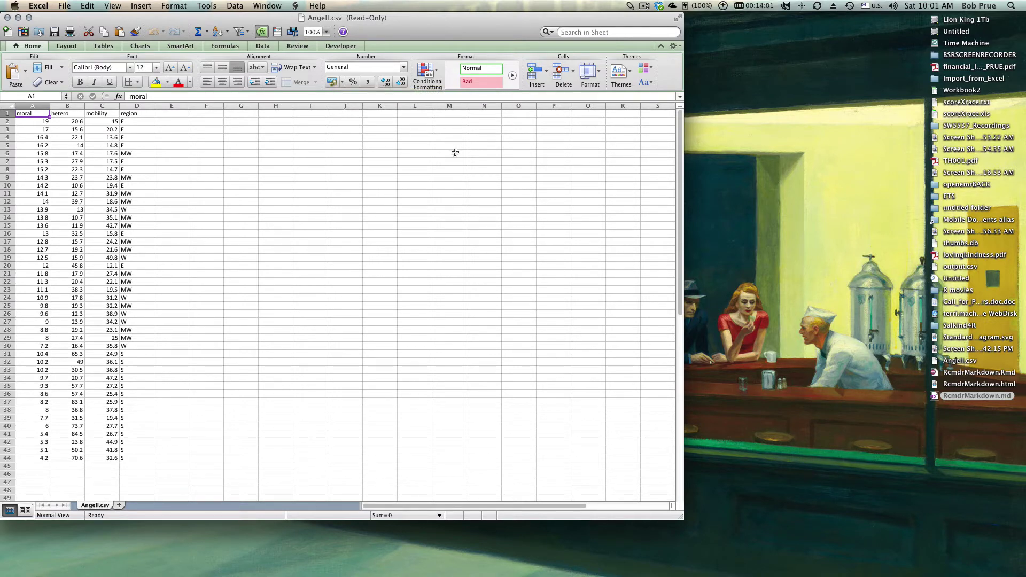
mouse_move(540, 575)
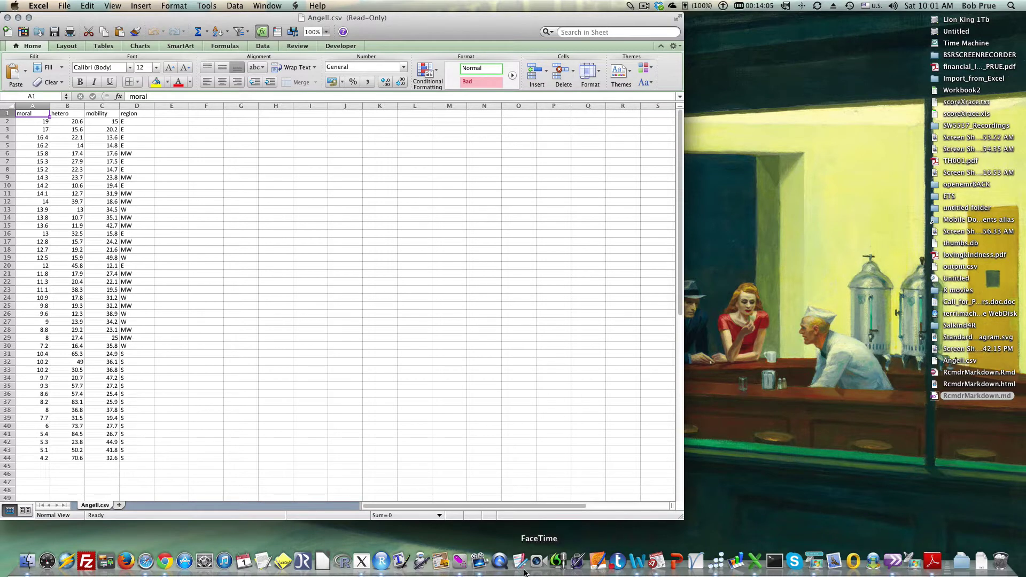
In StatPlus, open Basic Statistics and Tables > Linear Correlation (Pearson).
left_click(718, 566)
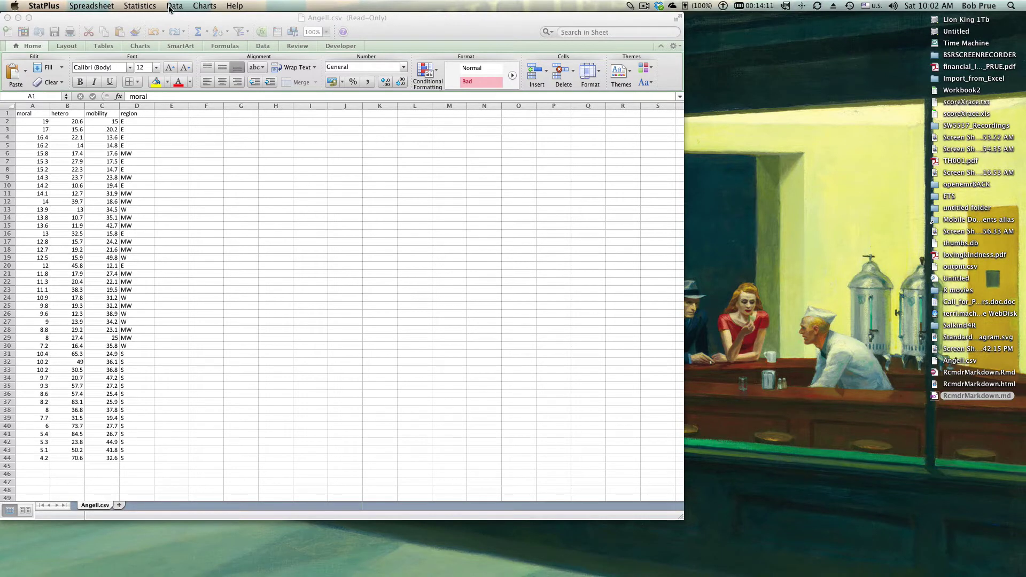
left_click(141, 9)
mouse_move(145, 20)
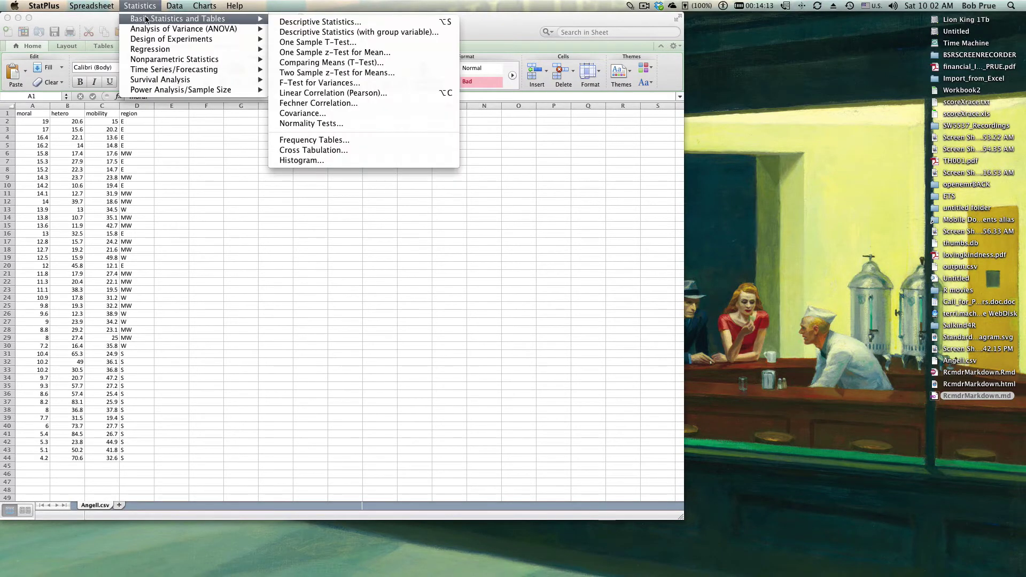
left_click(353, 97)
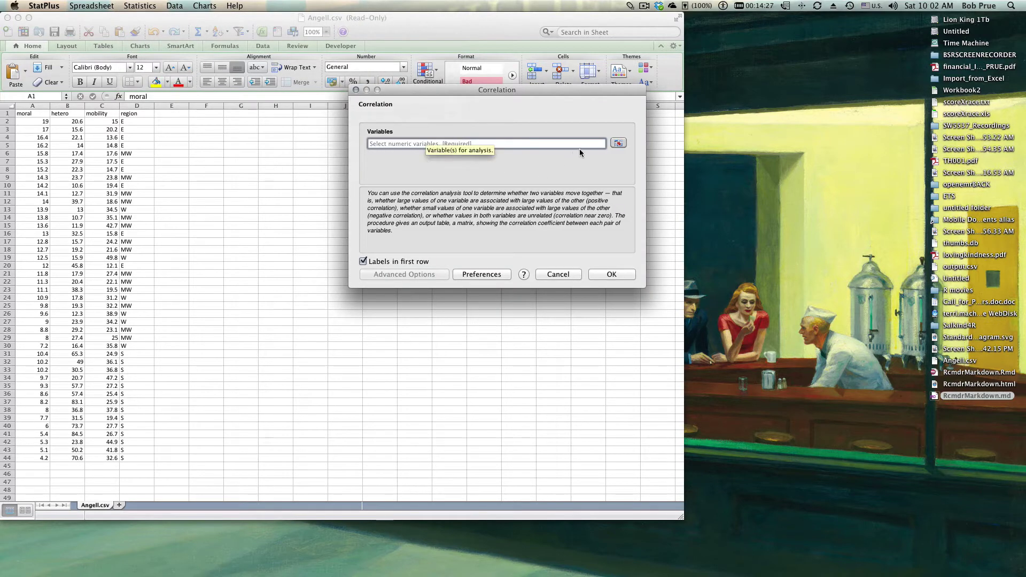
Correlate moral, hetero and mobility from A1:C44 with labels, at 2 decimal places.
left_click(625, 145)
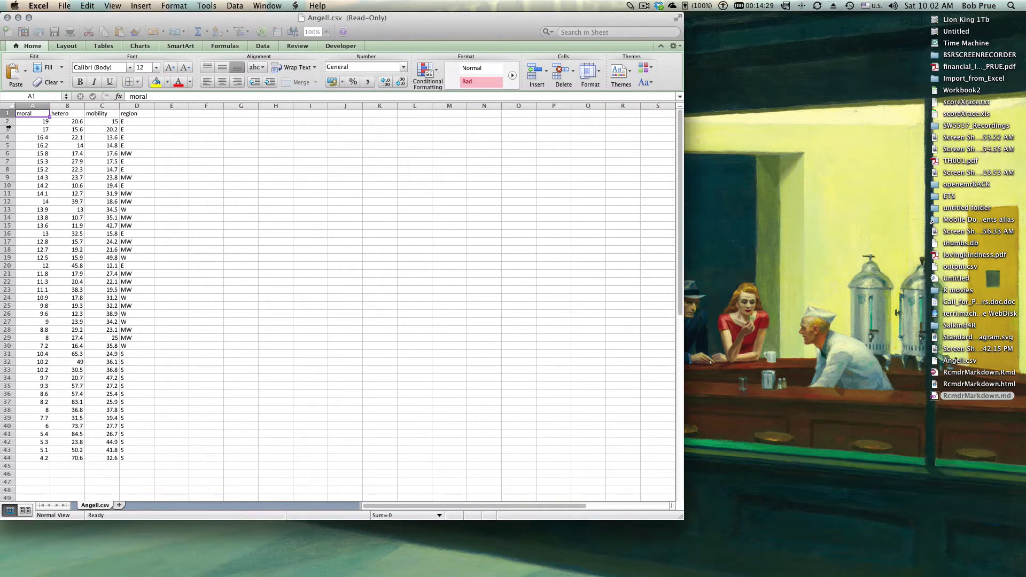
left_click_drag(23, 114, 106, 457)
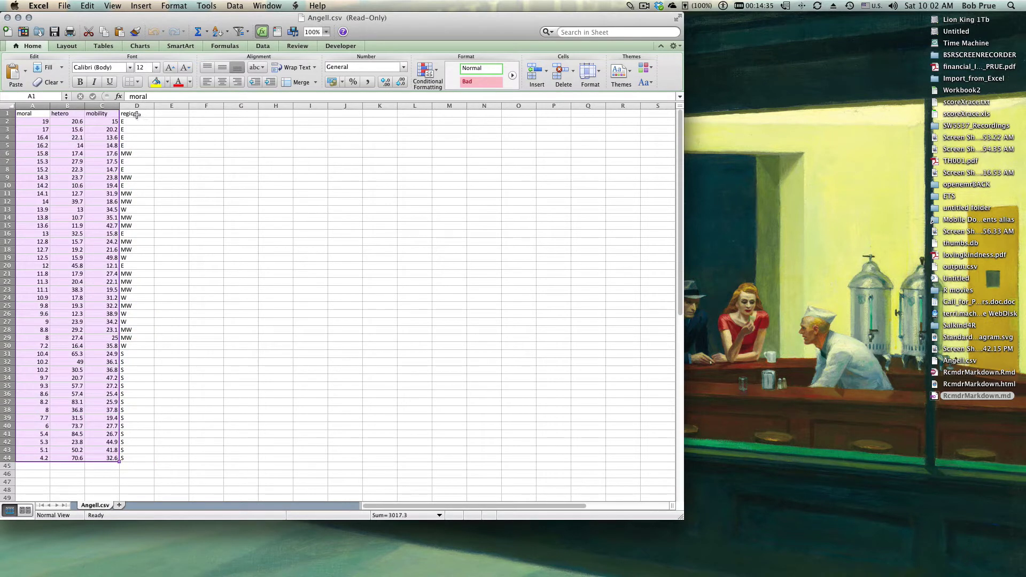
mouse_move(564, 575)
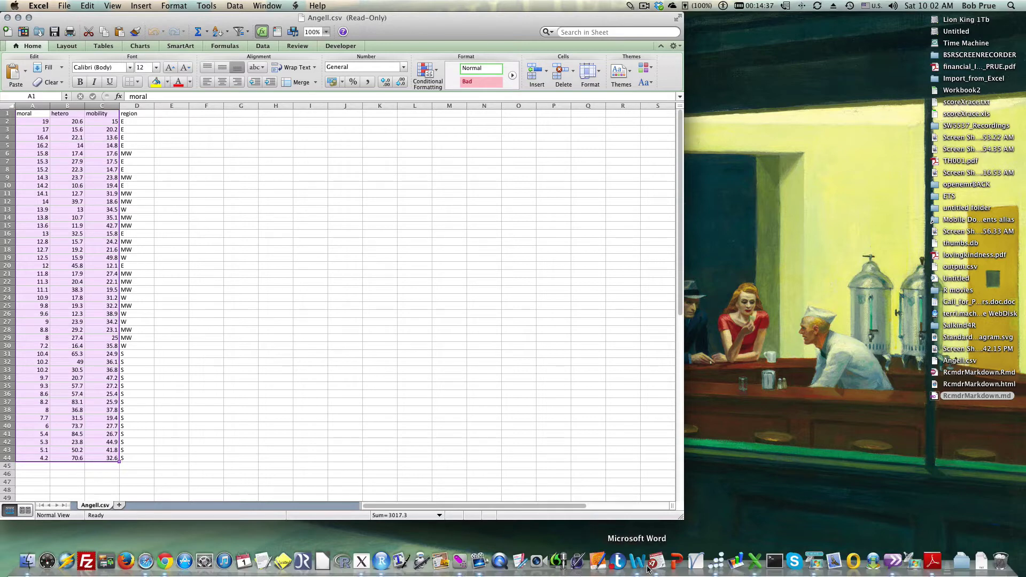
left_click(716, 564)
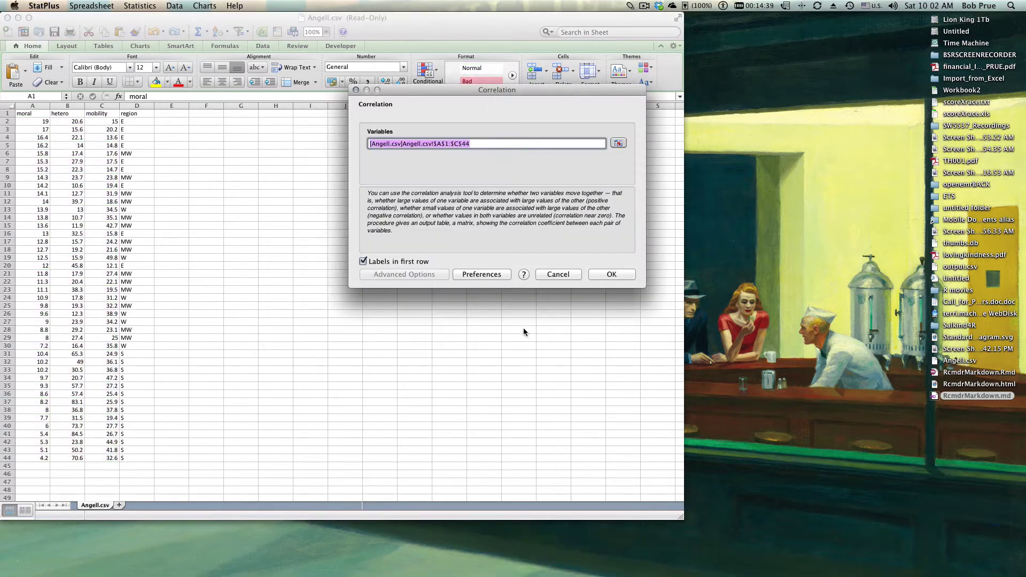
left_click(482, 278)
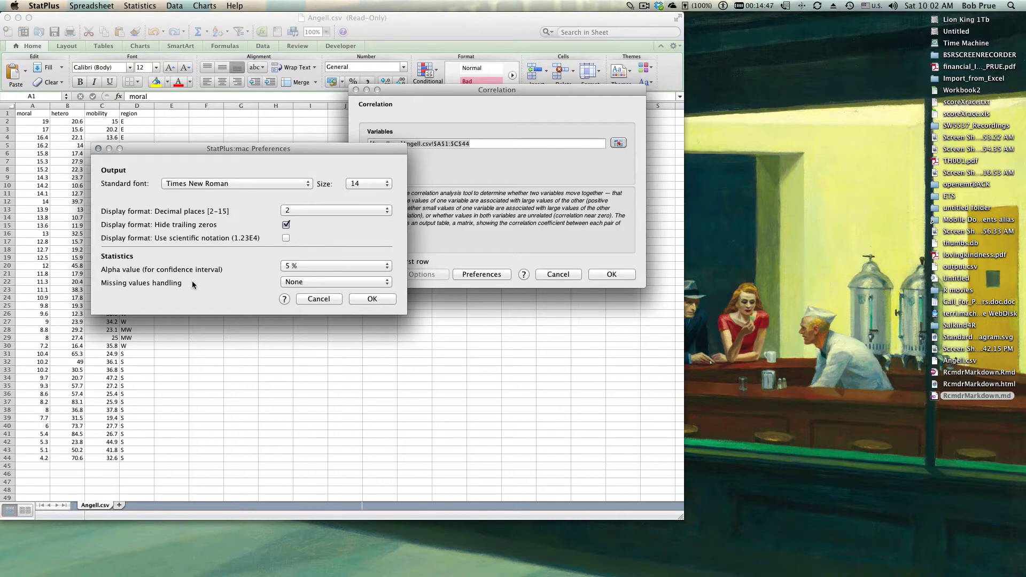
left_click(373, 300)
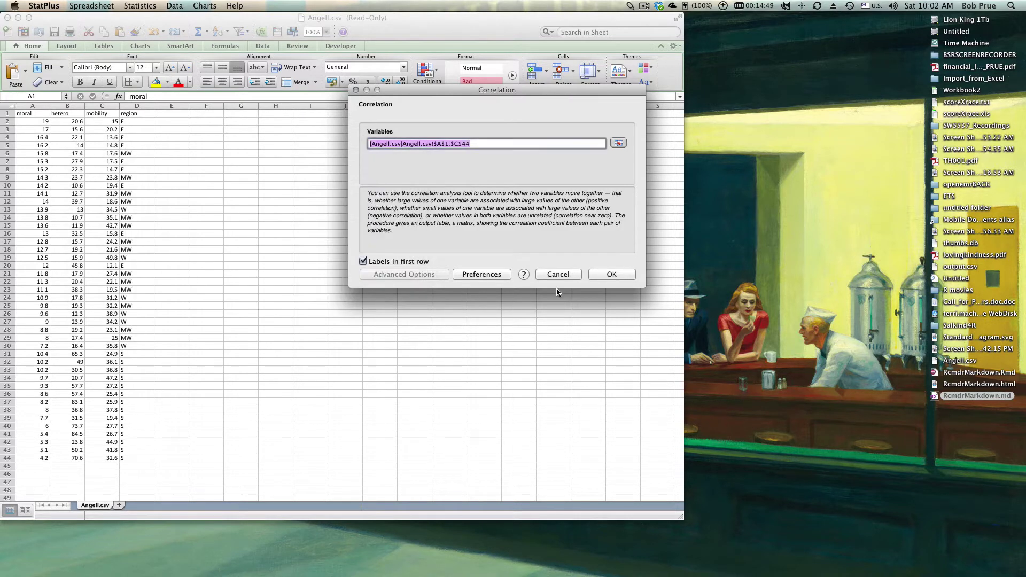
left_click(622, 273)
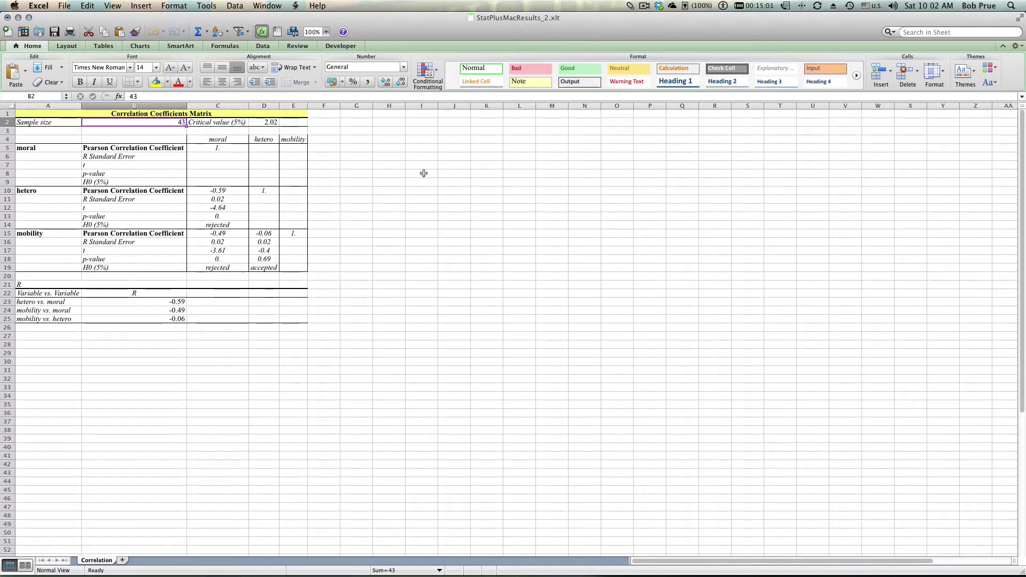
Zoom the StatPlusMacResults_2 sheet to 150% and scroll back to the correlation matrix.
left_click(325, 32)
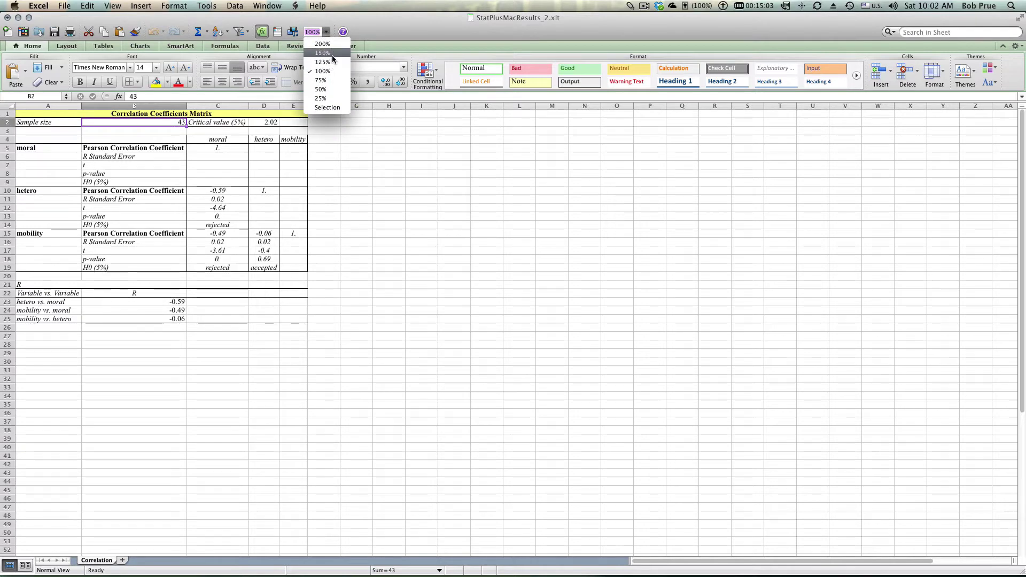
left_click(332, 54)
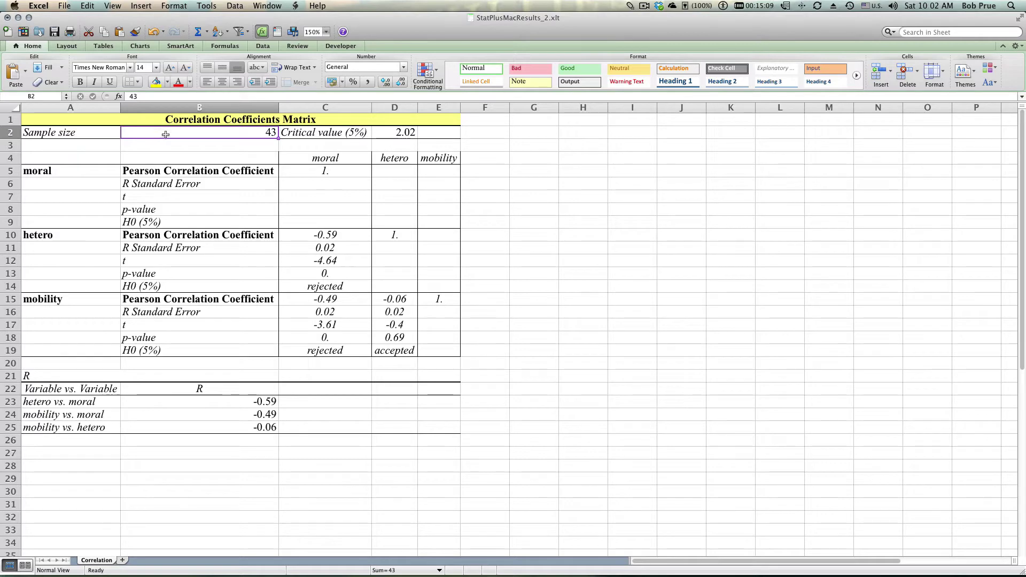
scroll(337, 150, "down", 15)
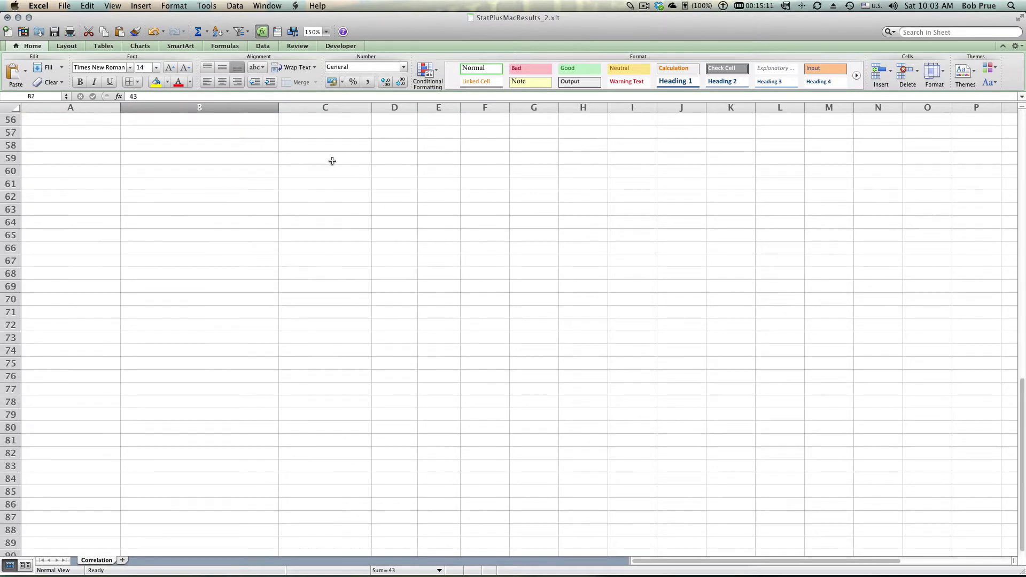
scroll(332, 161, "up", 15)
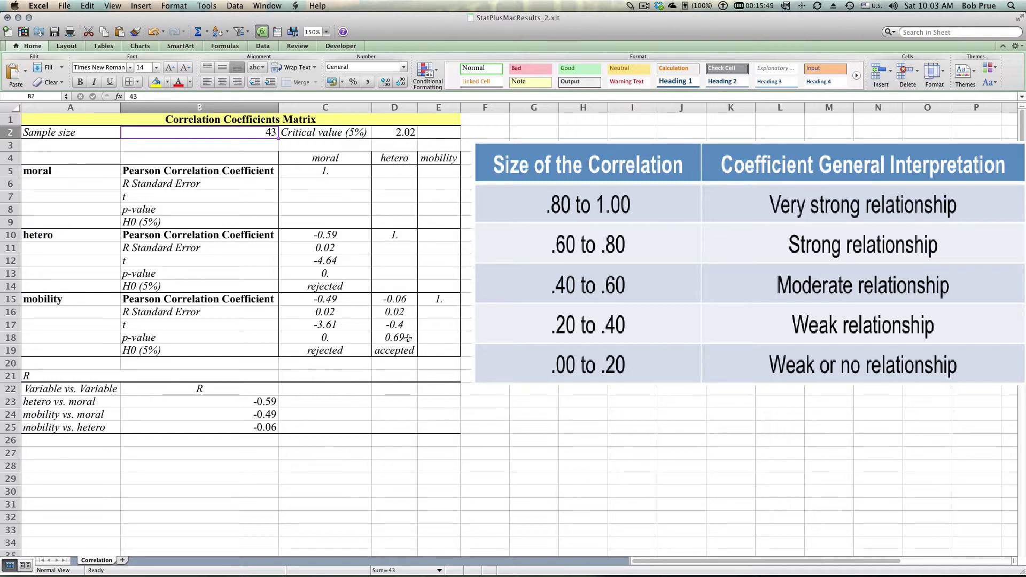
left_click(400, 301)
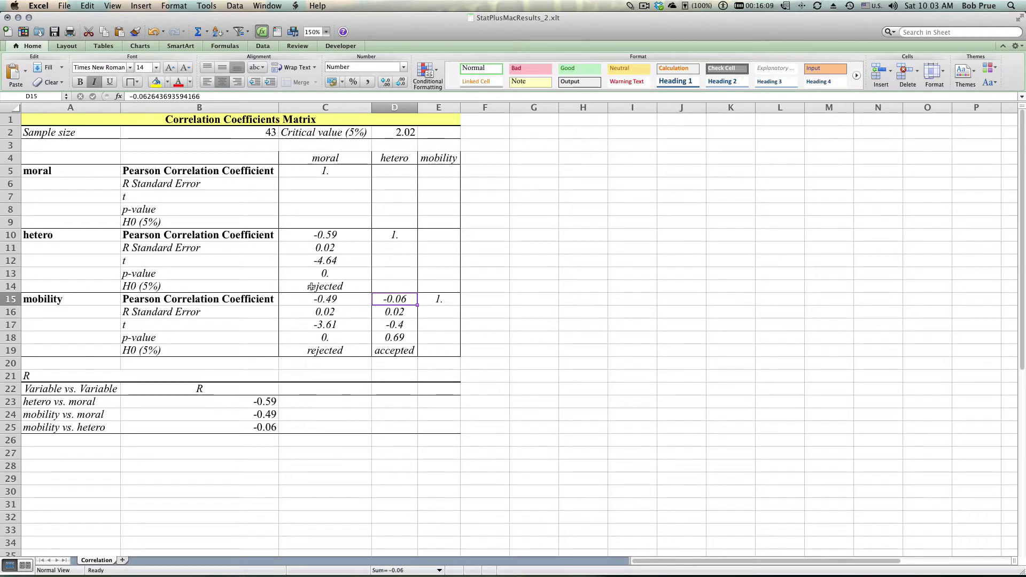
left_click(320, 287)
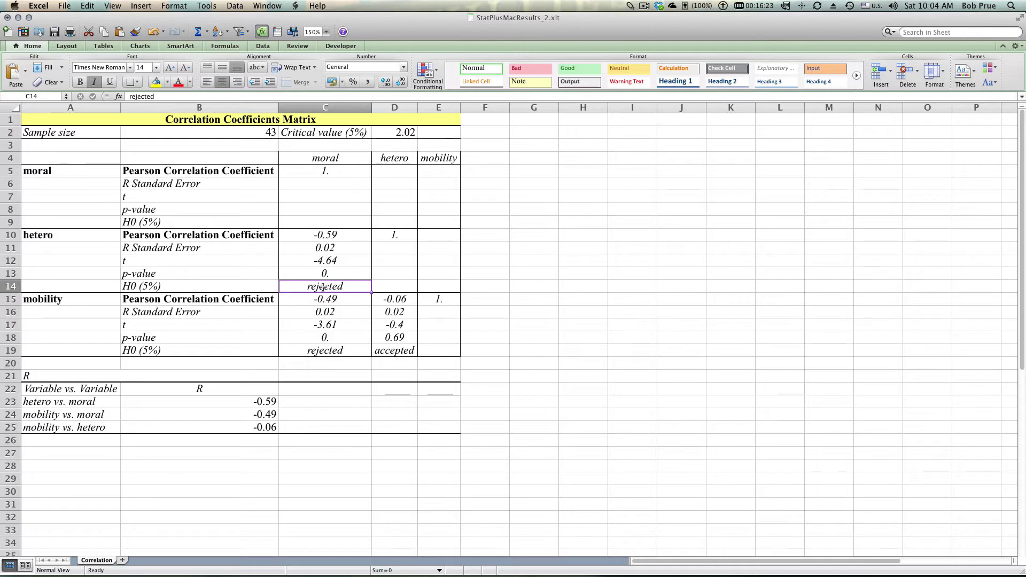
Fill rejected-H0 cells C14 and C19 yellow and accepted-H0 cell D19 light blue.
left_click(156, 82)
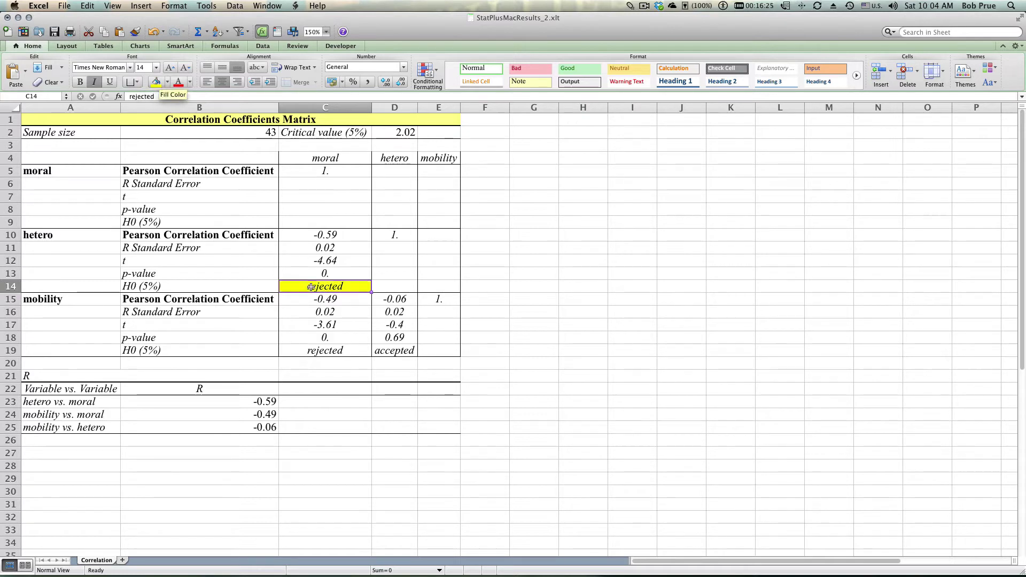
left_click(322, 352)
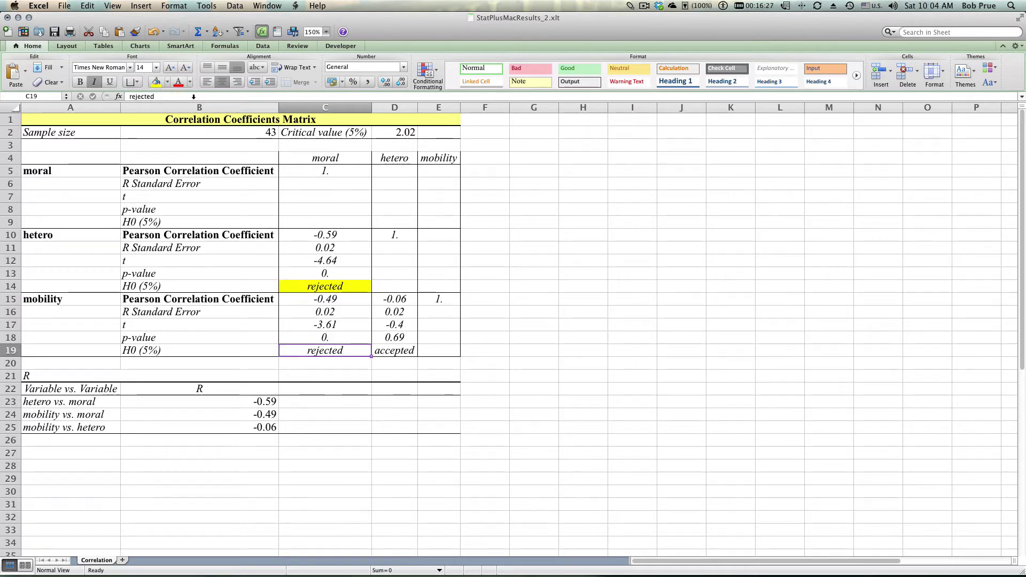
left_click(156, 83)
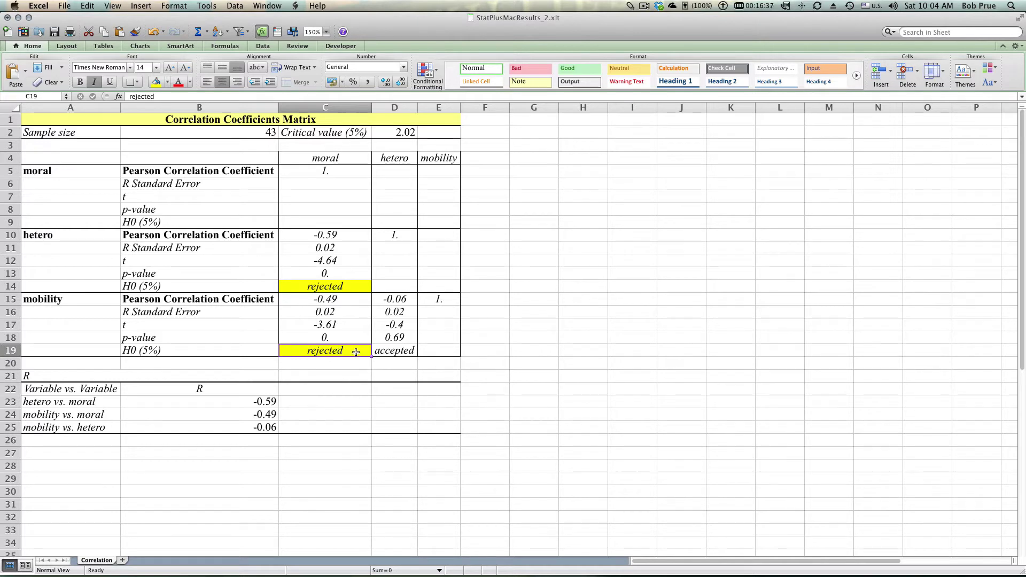
left_click(395, 352)
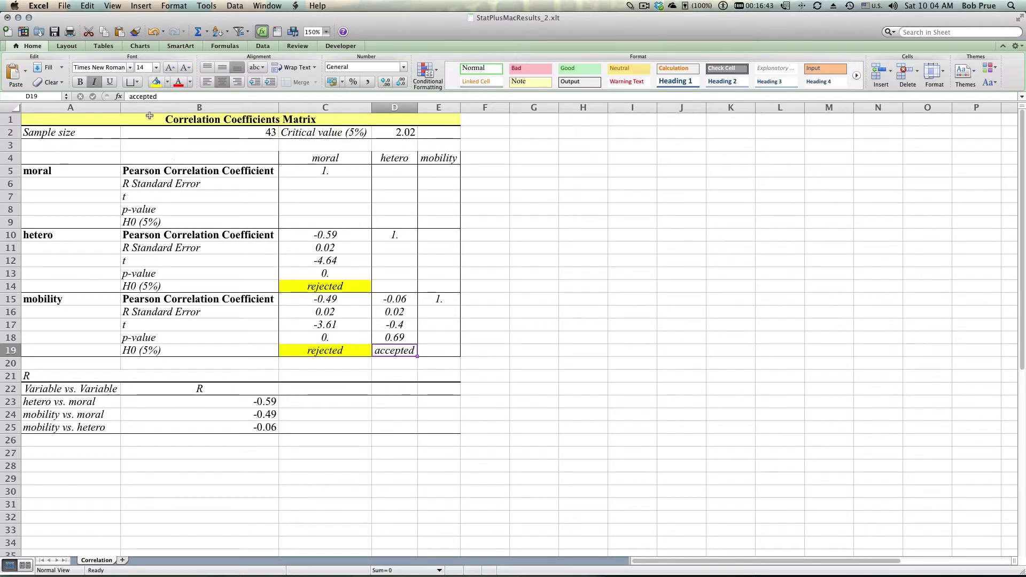
left_click(167, 82)
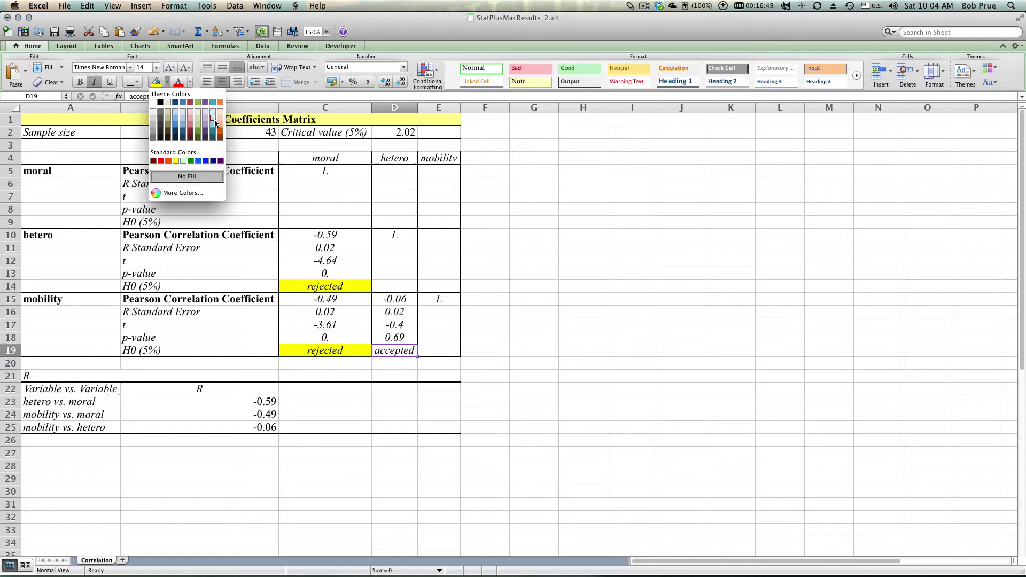
left_click(198, 114)
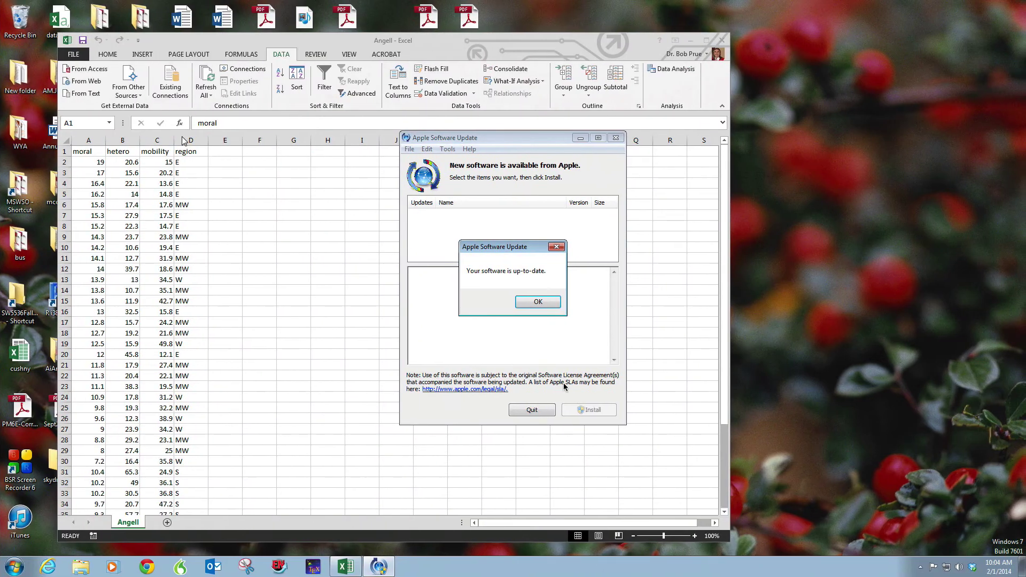
Dismiss the software-update notice and open Data Analysis with Correlation selected.
left_click(554, 302)
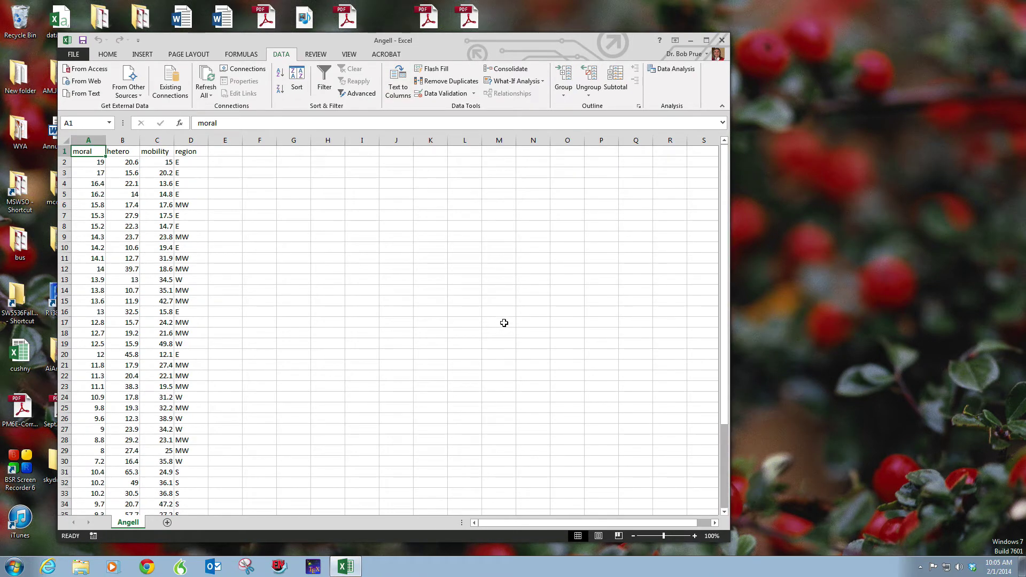
left_click(676, 71)
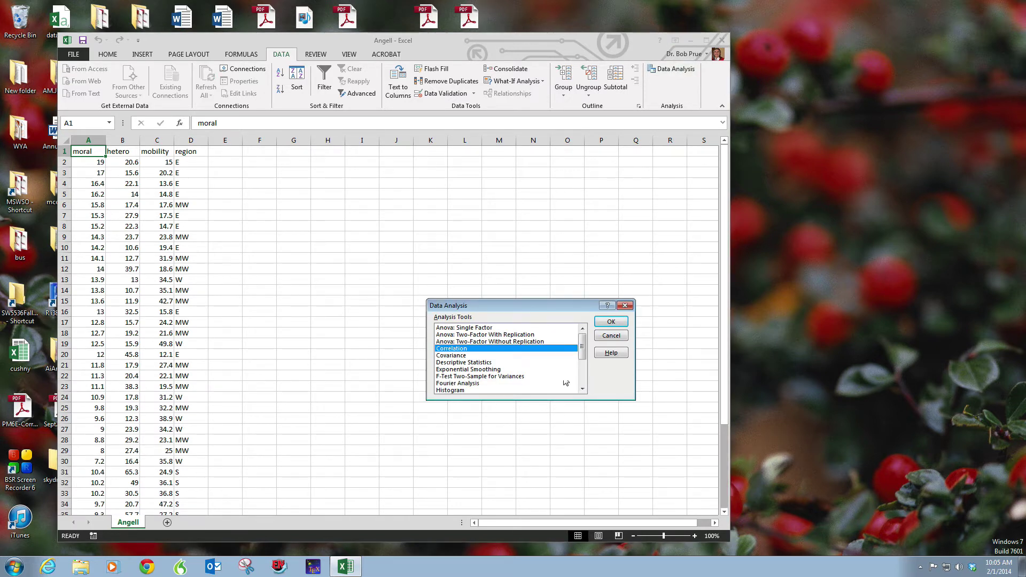
Run ToolPak Correlation on $A$1:$C$44 with labels in first row, output at $H$8.
left_click(608, 322)
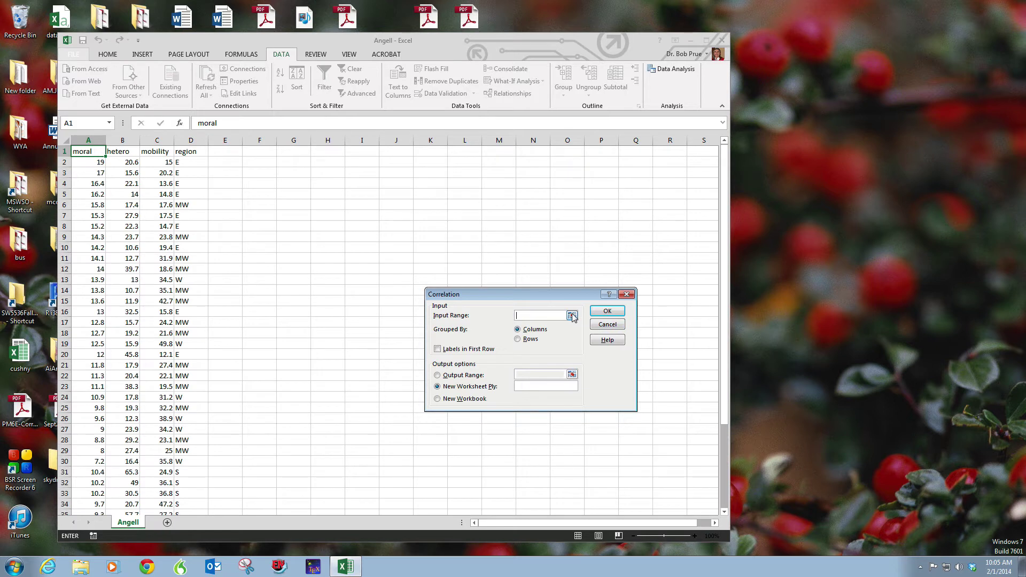
left_click(572, 316)
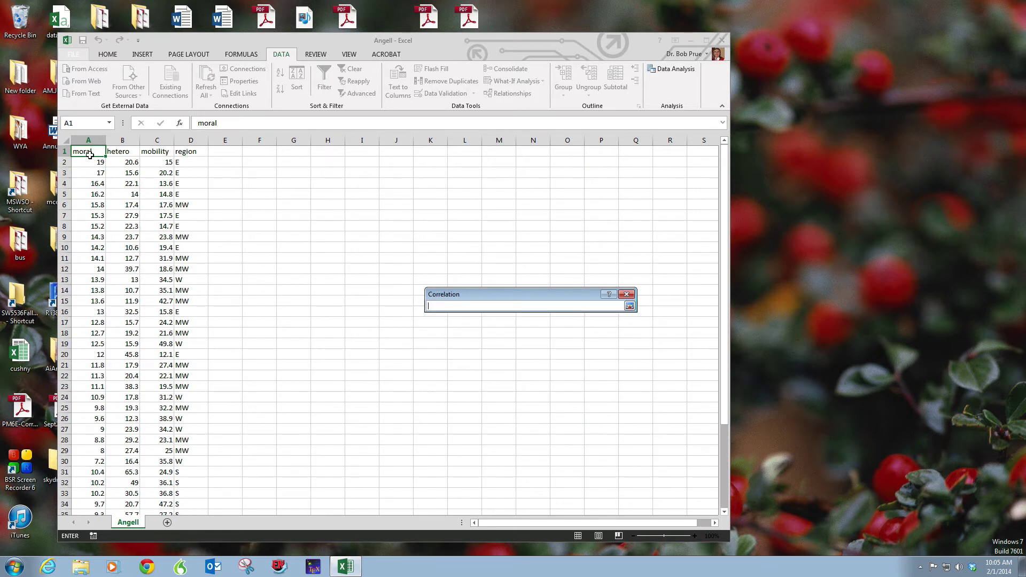
left_click_drag(90, 155, 144, 494)
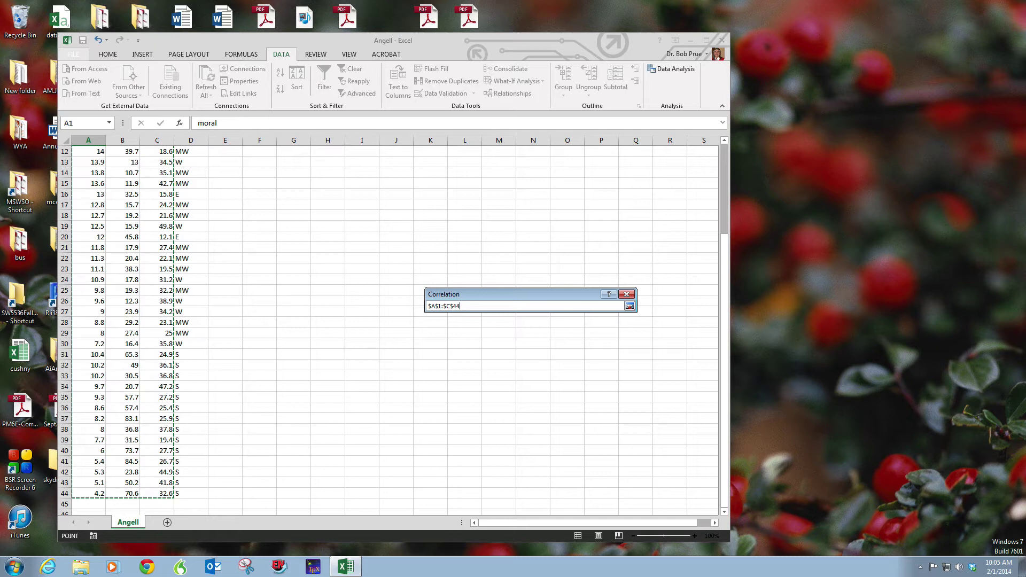
left_click(630, 306)
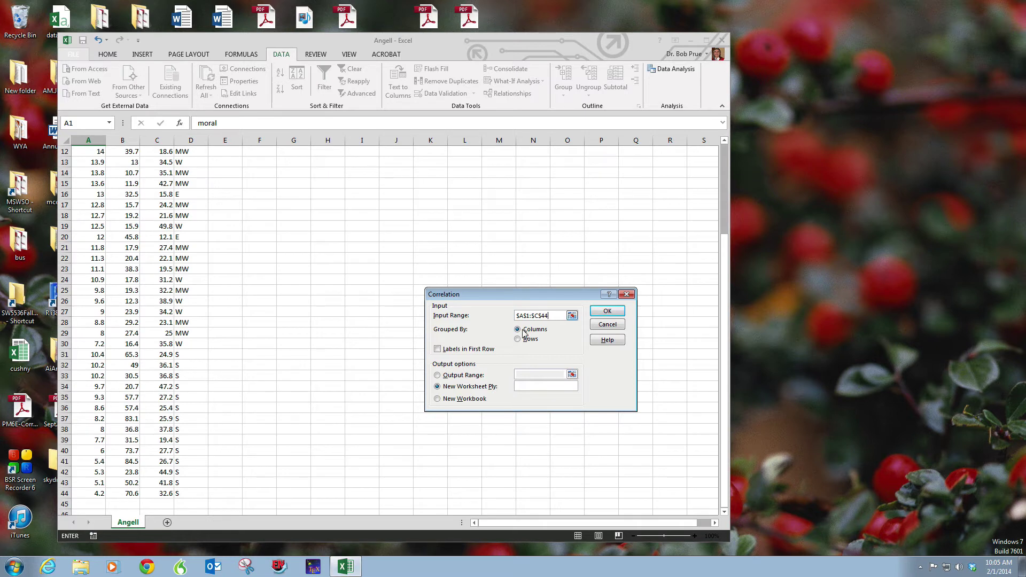
left_click(438, 350)
left_click(438, 375)
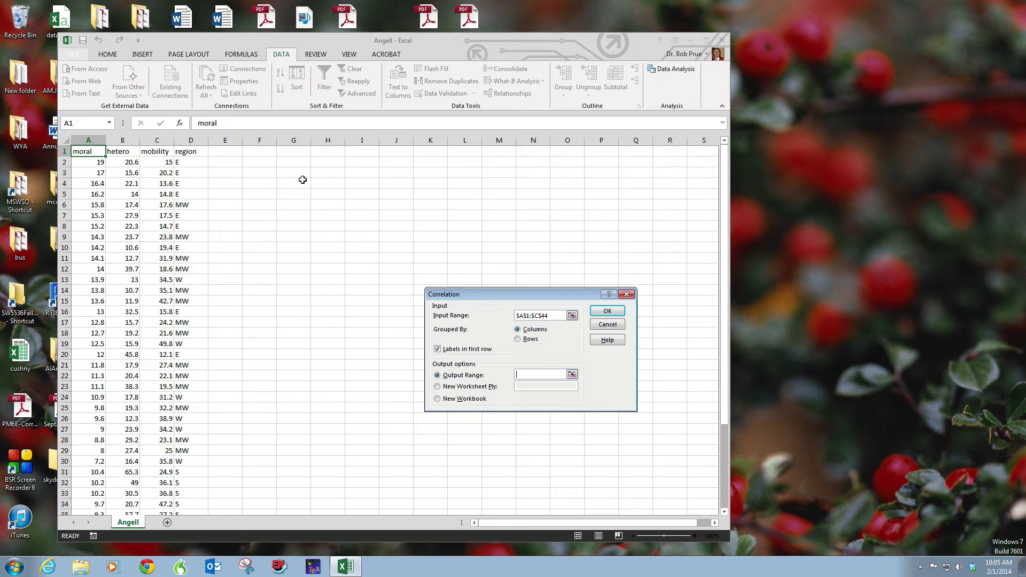
left_click(324, 225)
left_click(606, 312)
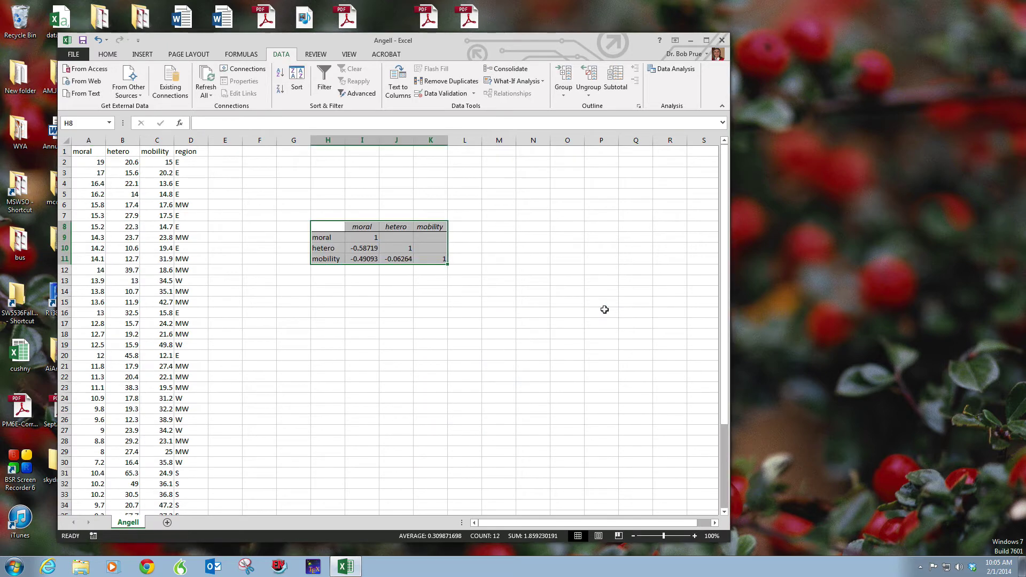
Zoom the sheet to 160% and read I10's unrounded moral–hetero value, -0.587193144587085.
left_click(695, 535)
left_click(695, 535)
left_click(695, 535)
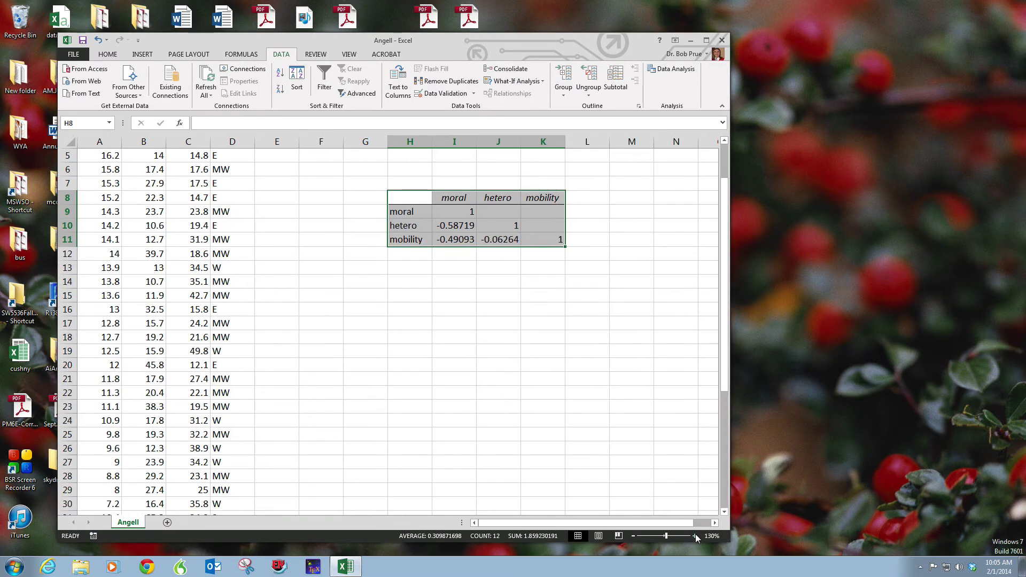
left_click(695, 535)
left_click(695, 535)
left_click(695, 535)
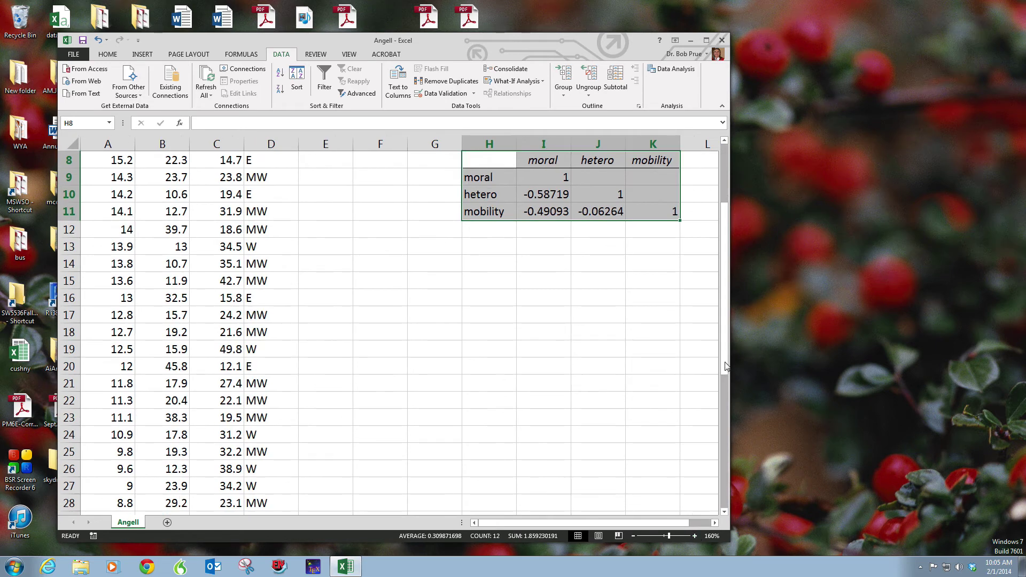
left_click_drag(725, 367, 726, 351)
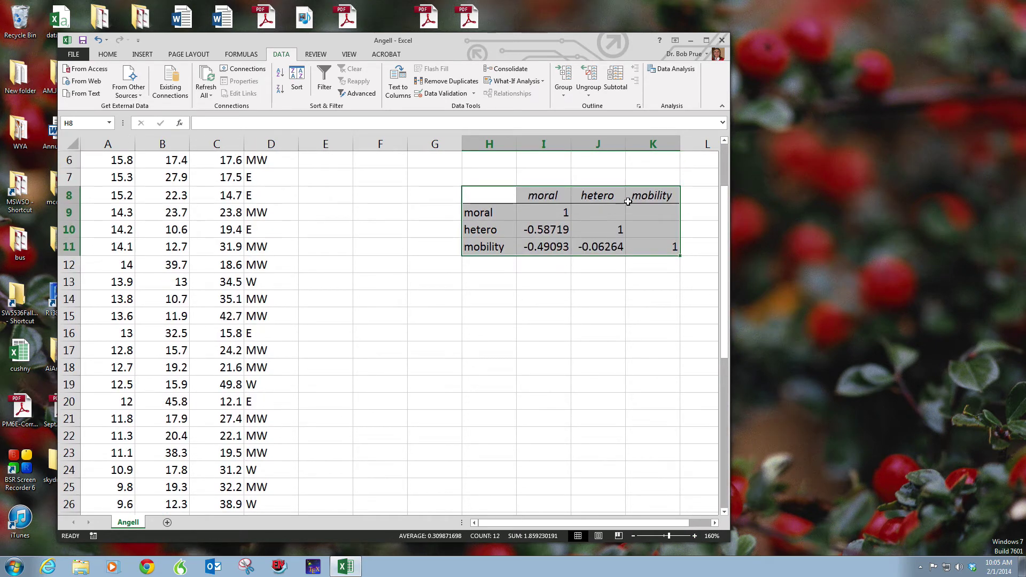
left_click(476, 172)
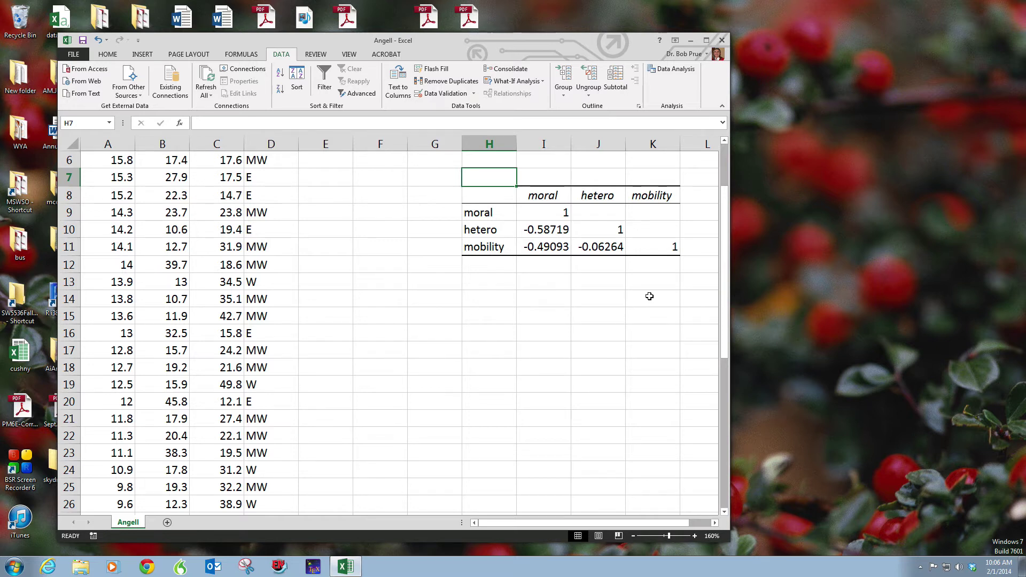
left_click(552, 231)
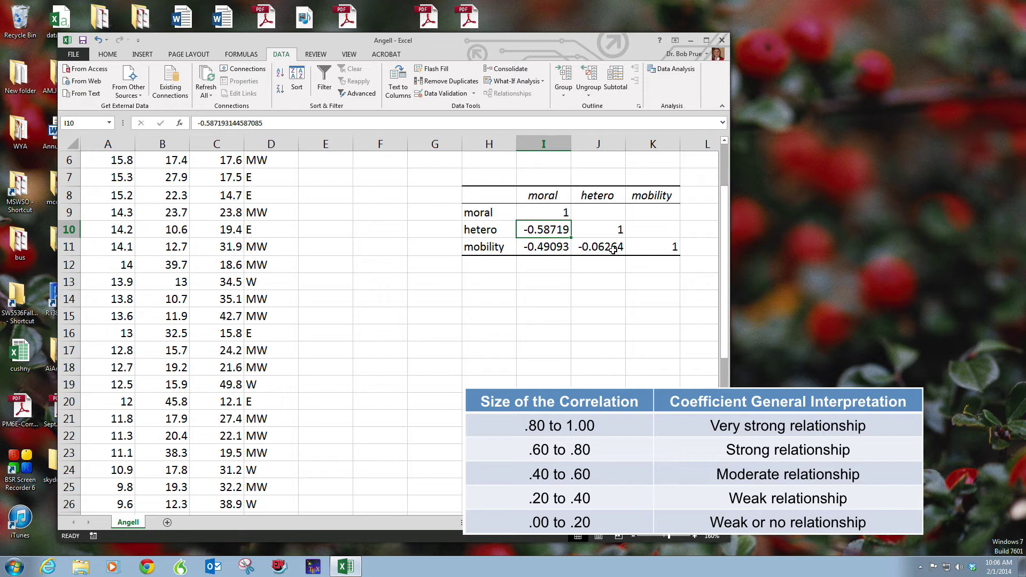
Select J11 to read the full hetero–mobility value, -0.062643693594166.
left_click(606, 247)
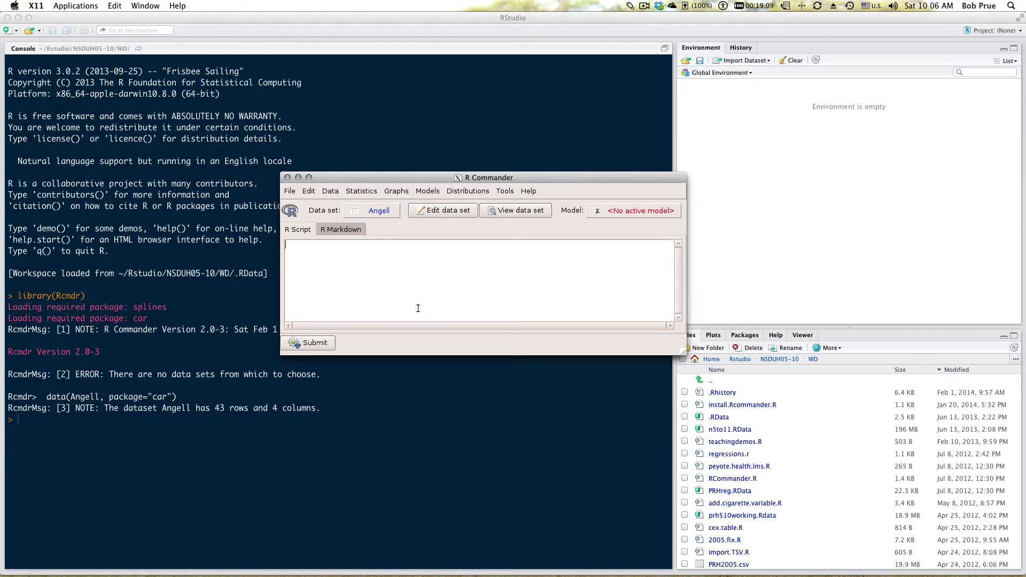
View all 43 Angell rows in an enlarged viewer, close it, and move R Commander right.
left_click(524, 213)
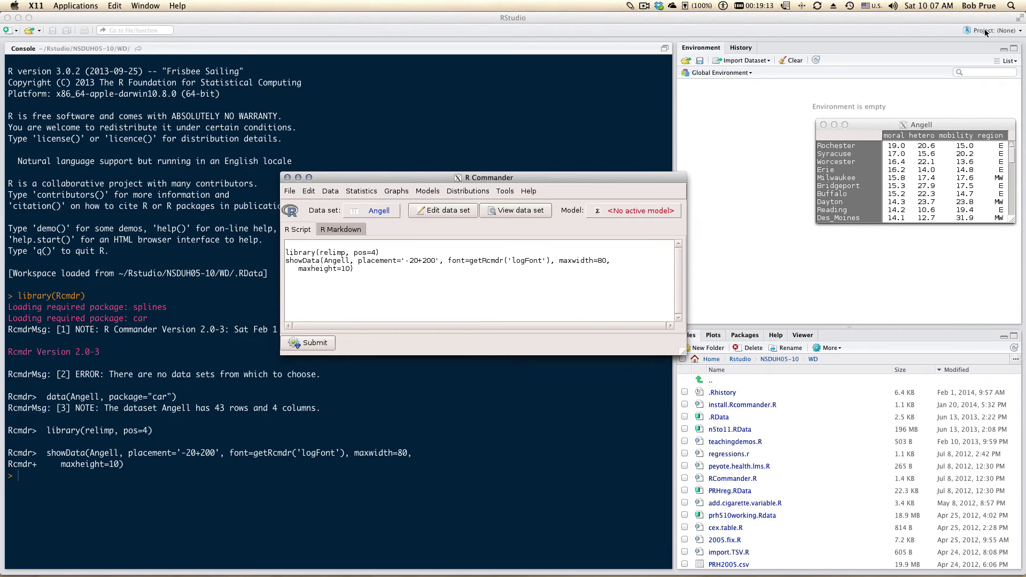
left_click_drag(935, 124, 521, 76)
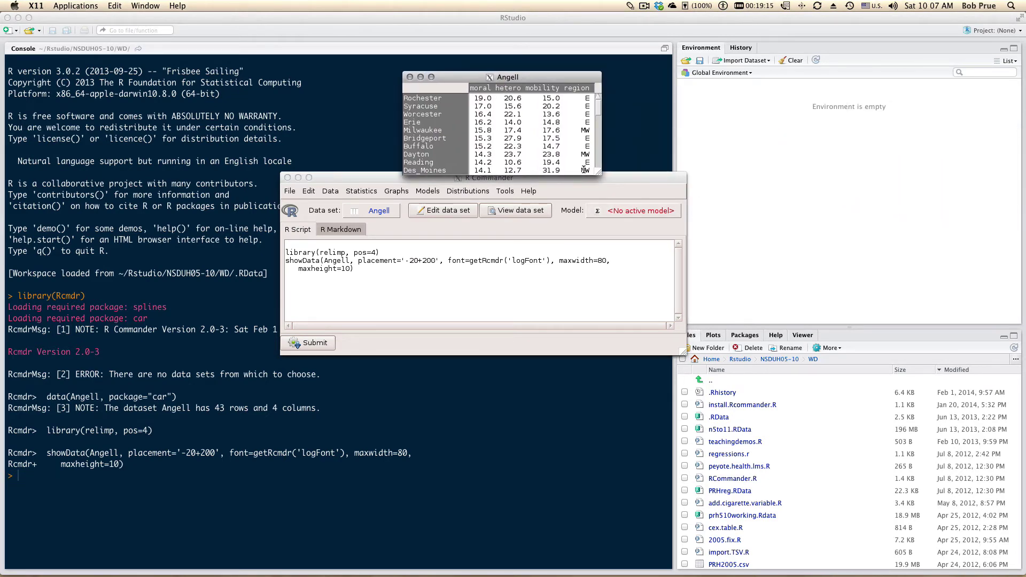
left_click_drag(600, 177, 638, 563)
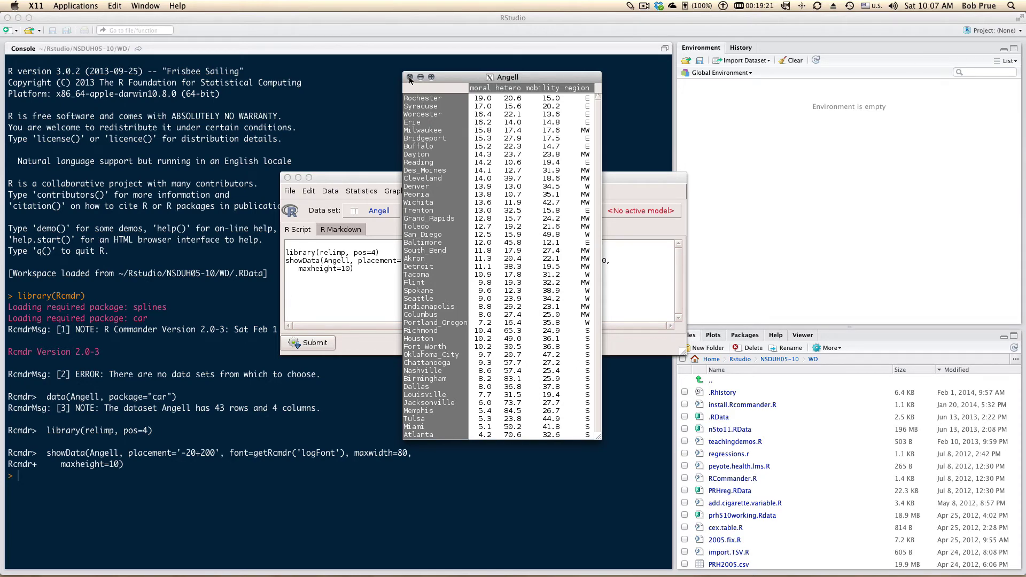
left_click(410, 77)
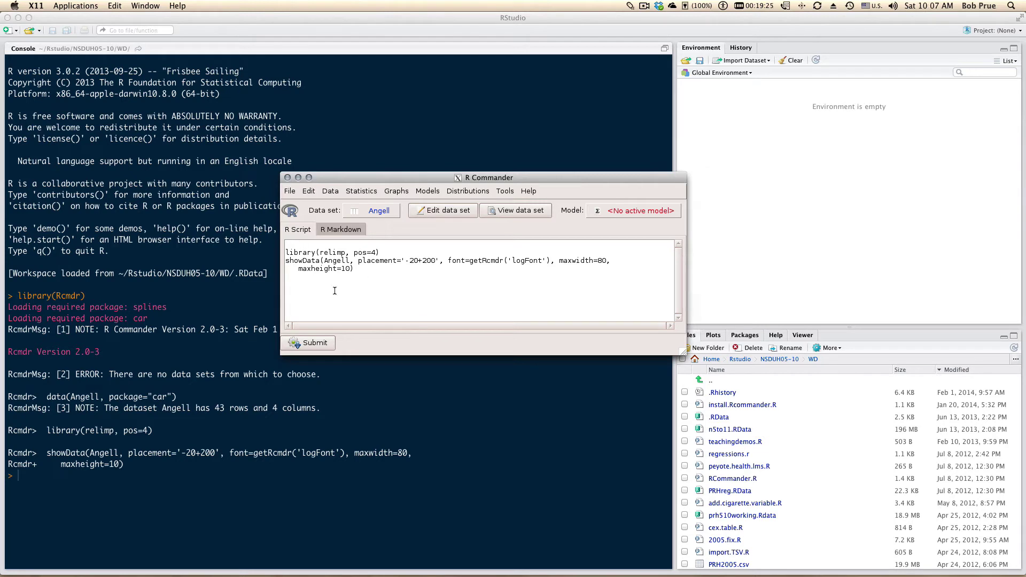
left_click(299, 234)
left_click_drag(473, 179, 698, 163)
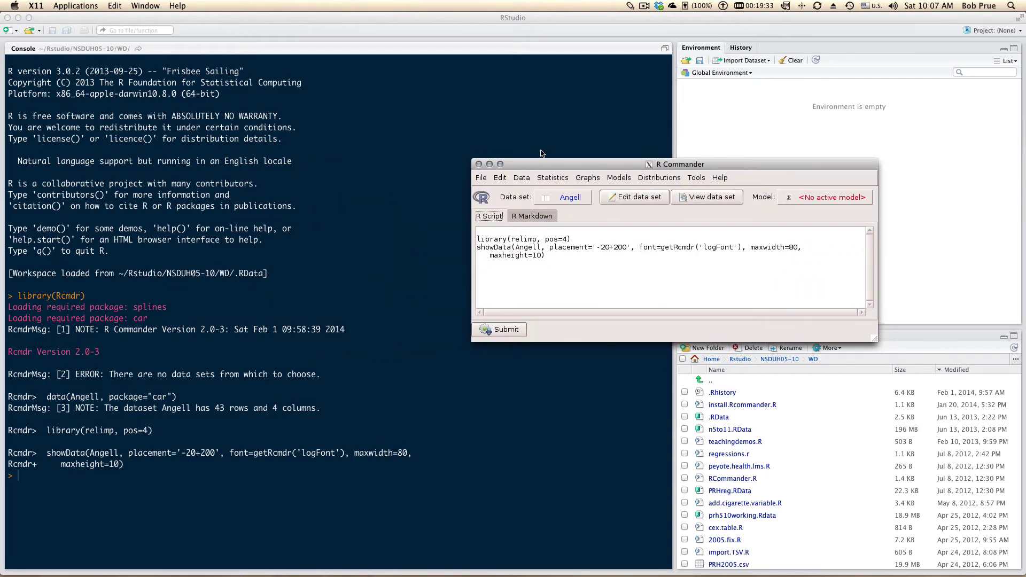
Open the Correlation matrix dialog, cancel it, and browse the Statistics Summaries and Data menus.
left_click(554, 178)
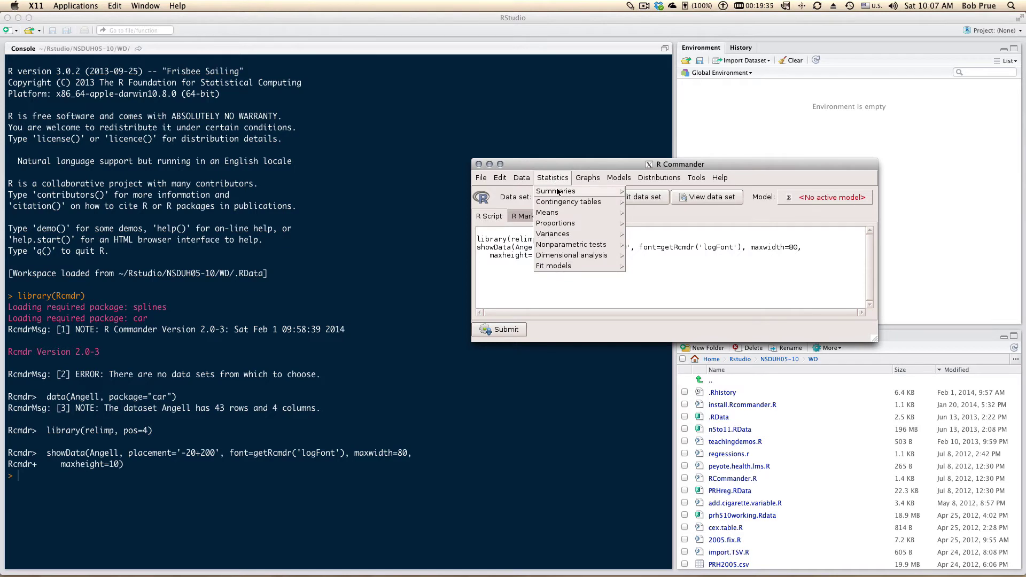
mouse_move(568, 192)
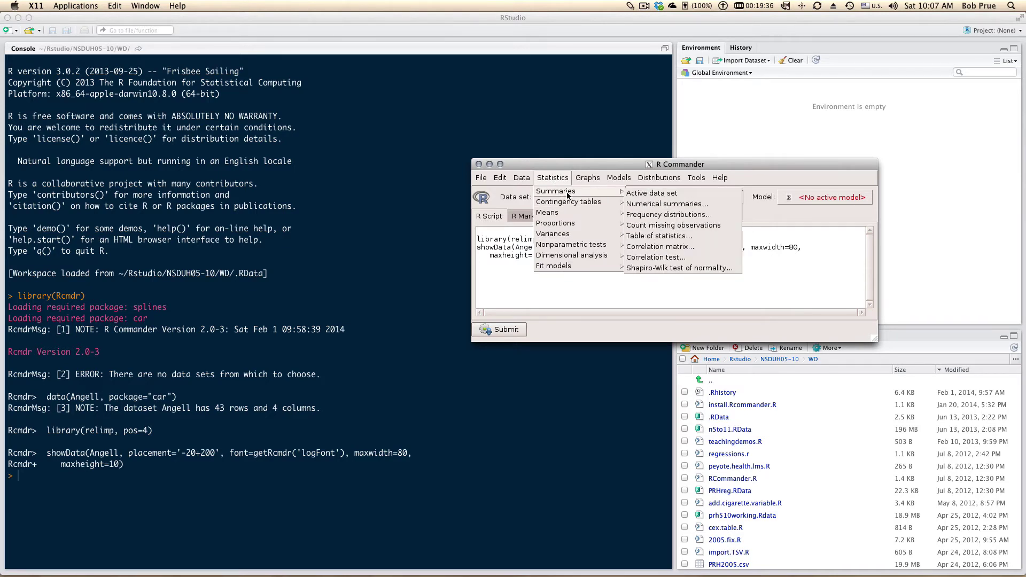
left_click(685, 248)
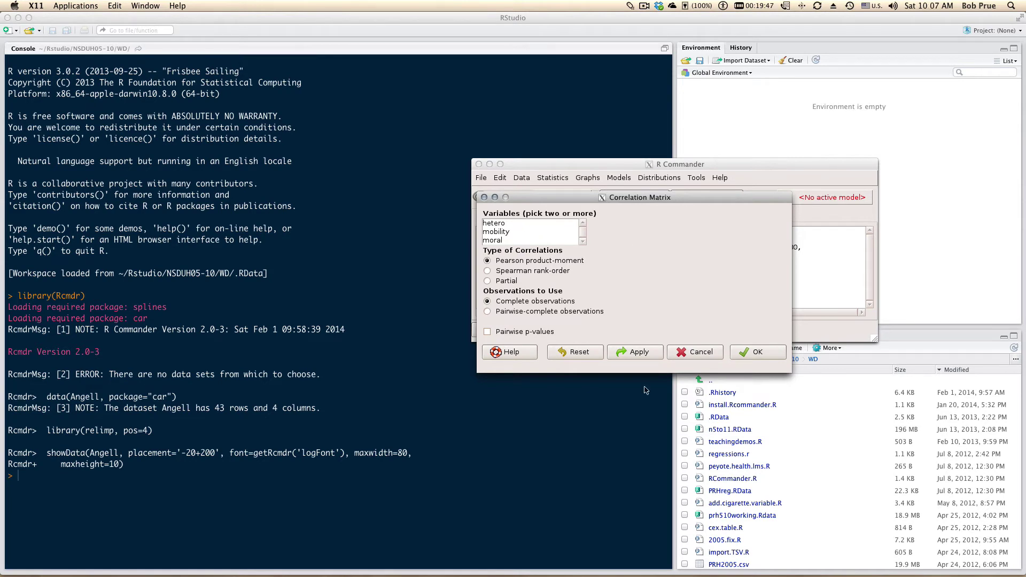
left_click(676, 357)
left_click(552, 177)
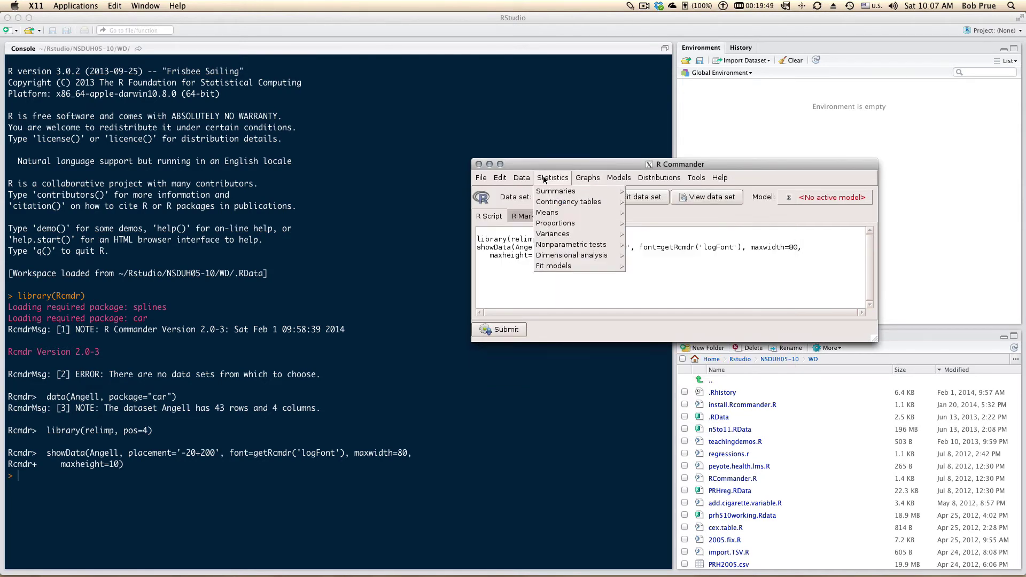
mouse_move(582, 188)
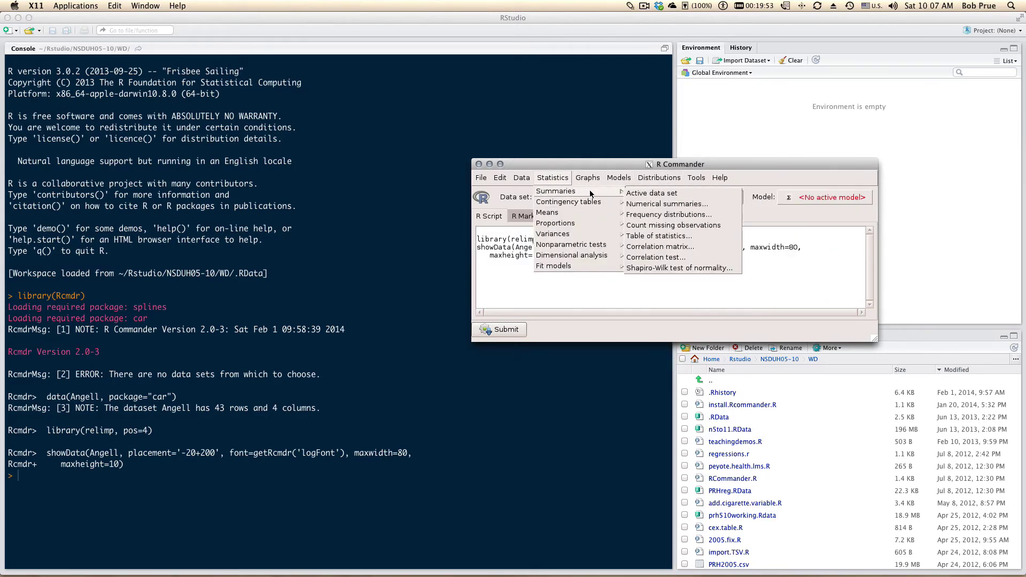
left_click(522, 178)
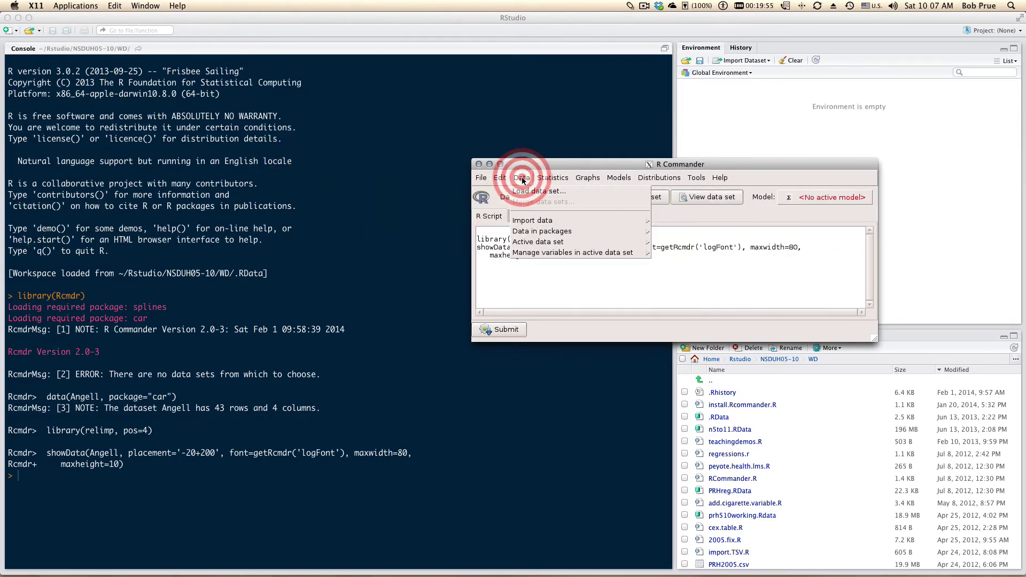
Run a Pearson correlation of hetero, mobility and moral on complete observations.
left_click(553, 178)
mouse_move(573, 193)
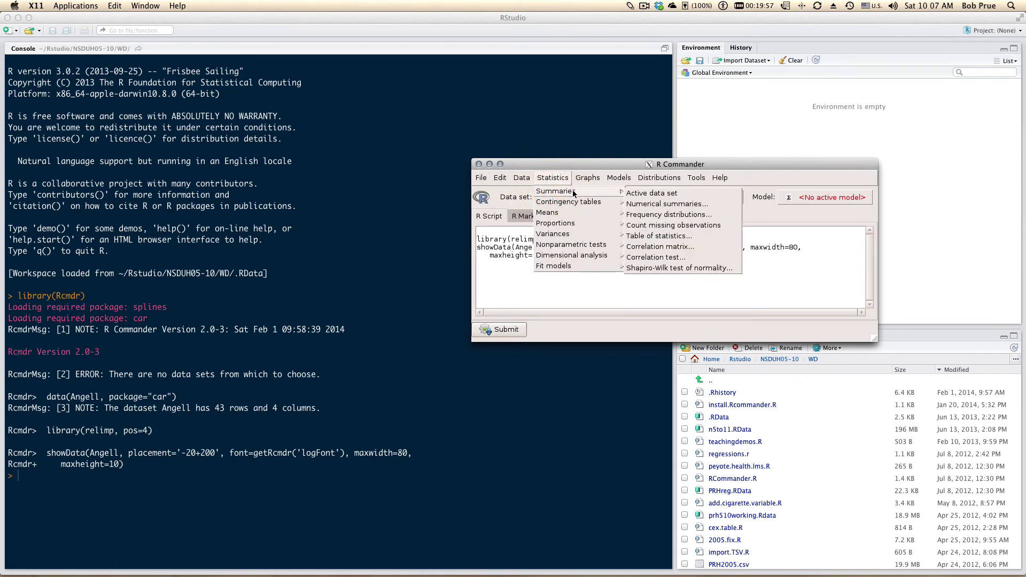
left_click(658, 248)
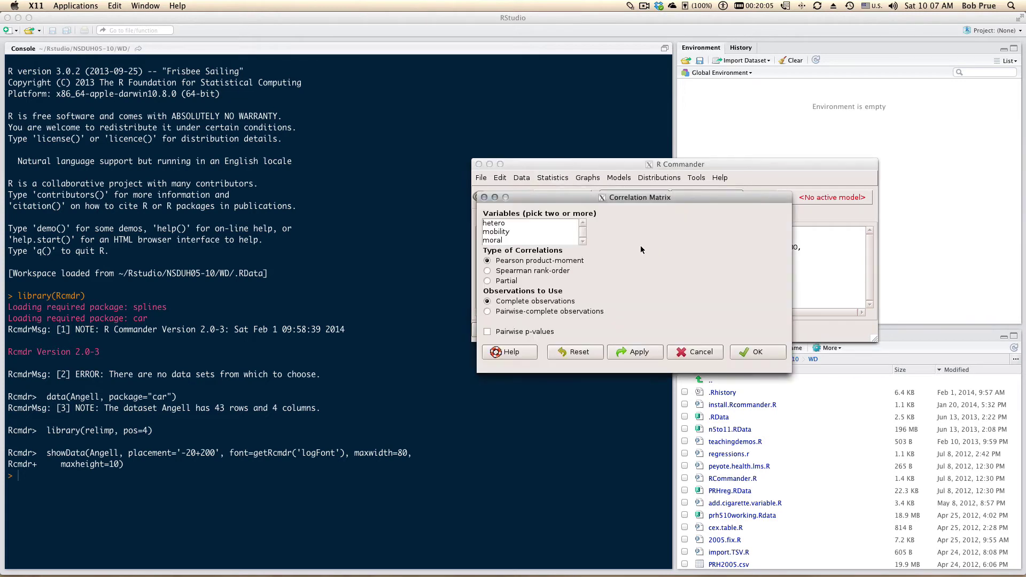
left_click_drag(511, 224, 512, 242)
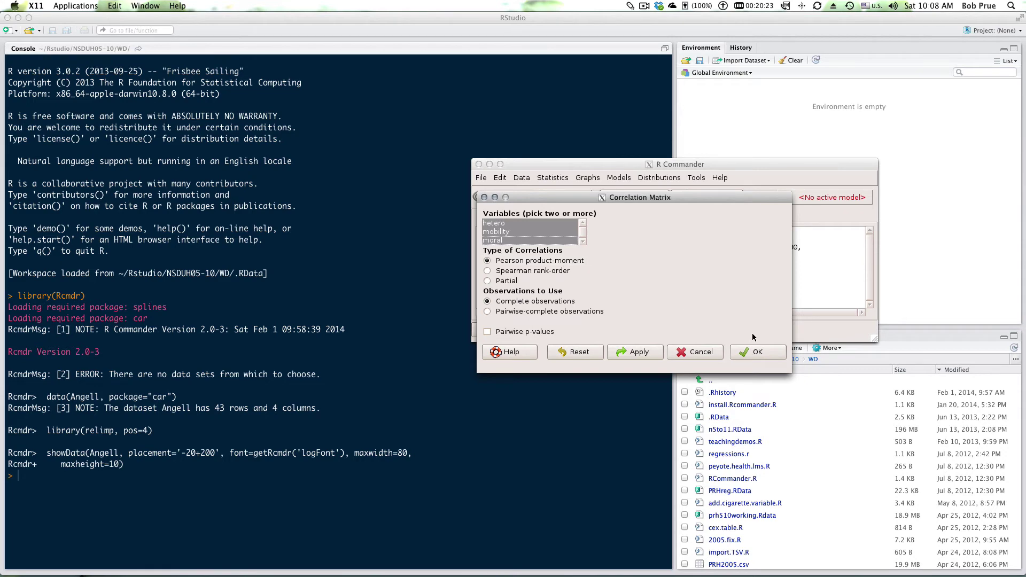
left_click(758, 353)
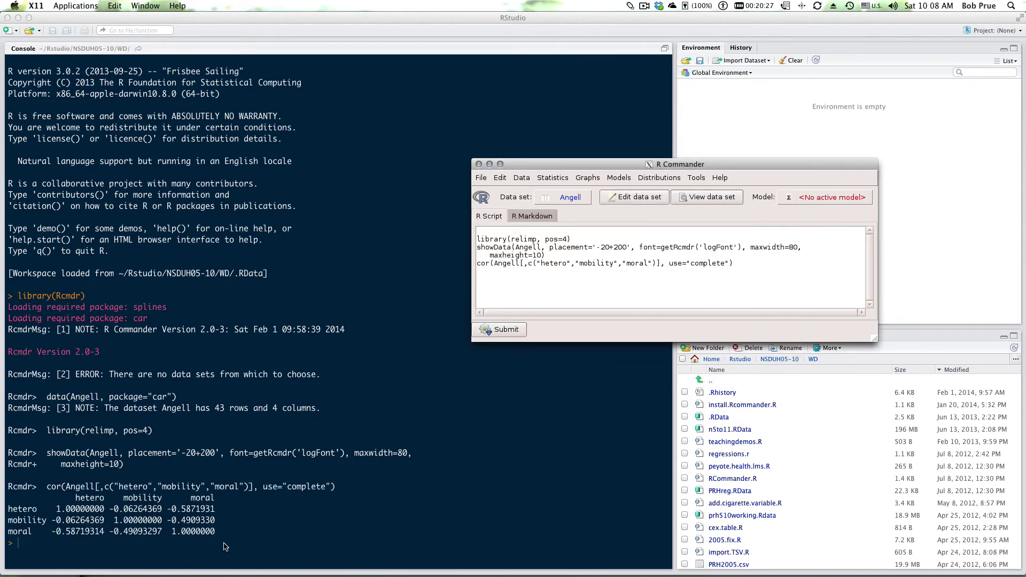
Return to R Commander via RStudio and generate the HTML report from the R Markdown document.
left_click(164, 538)
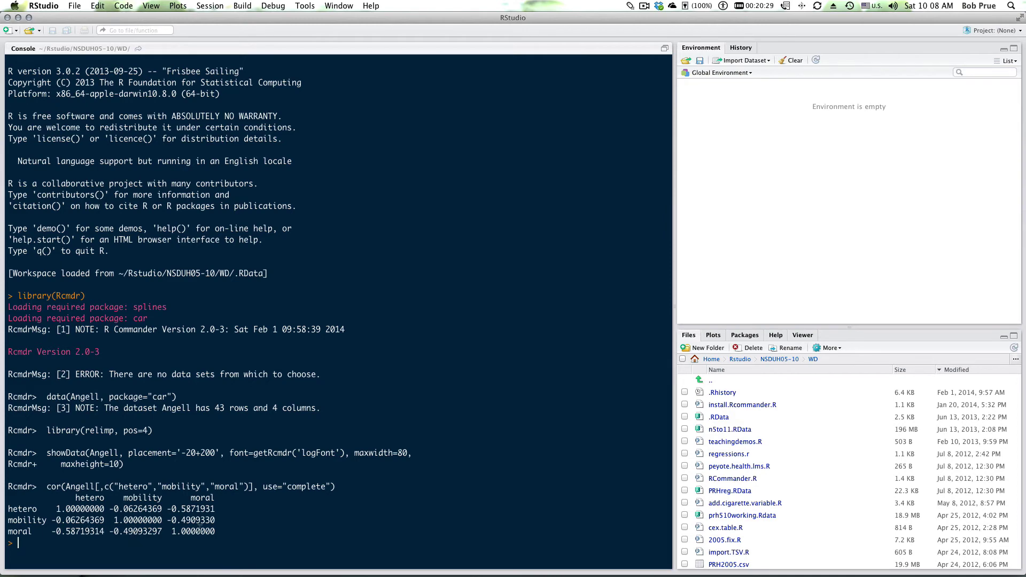
mouse_move(245, 576)
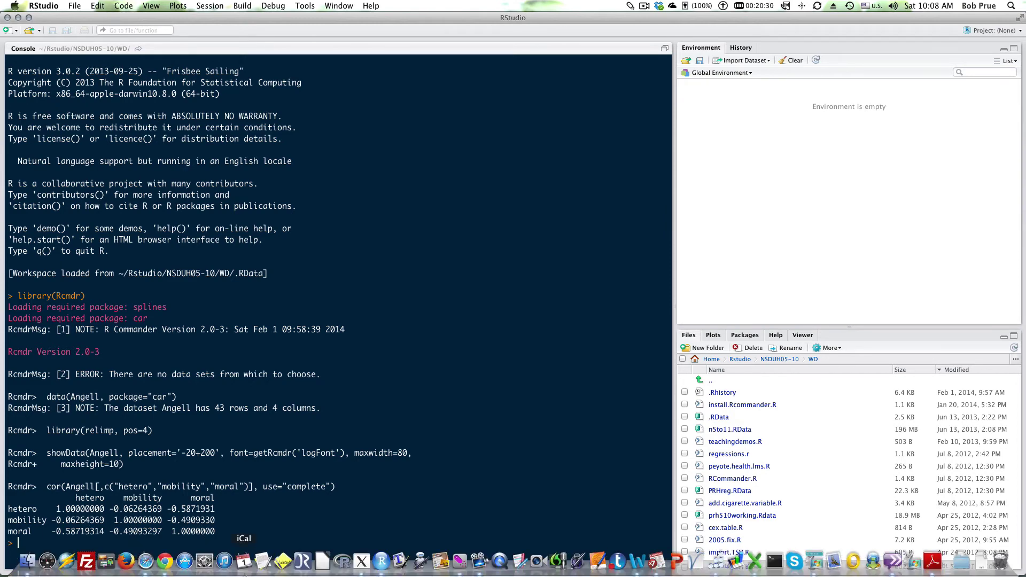
left_click(362, 567)
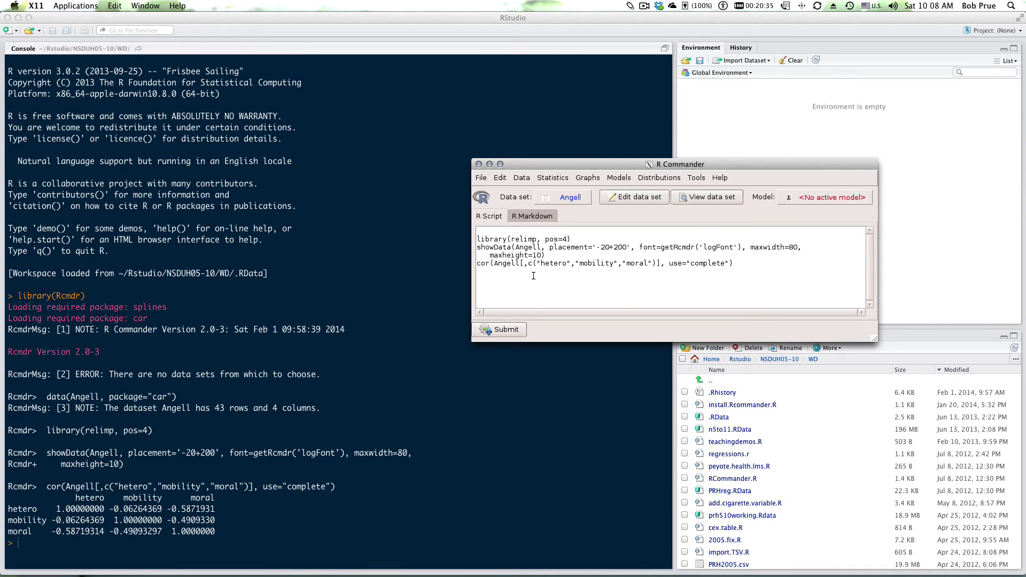
left_click(529, 218)
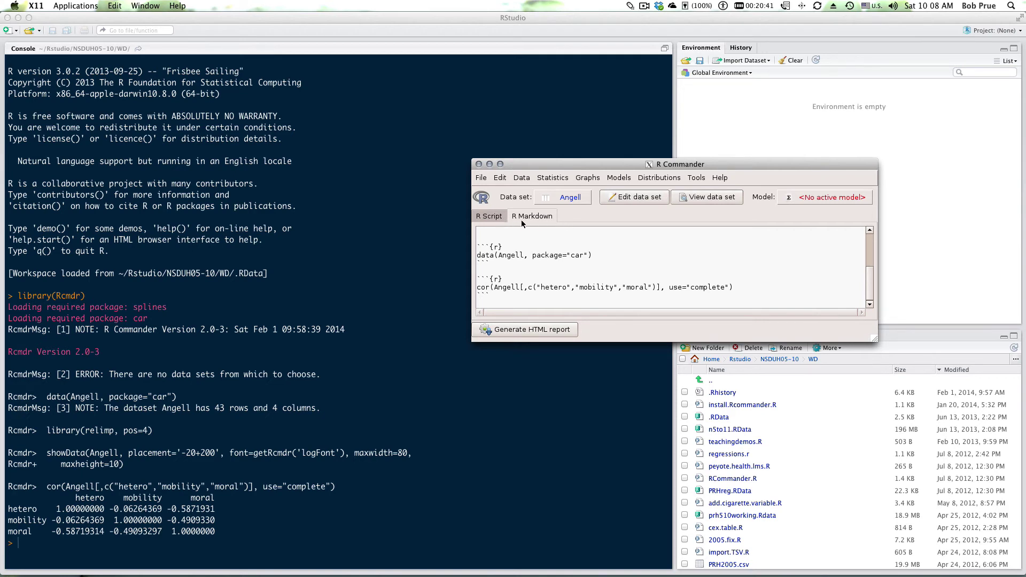
left_click(541, 331)
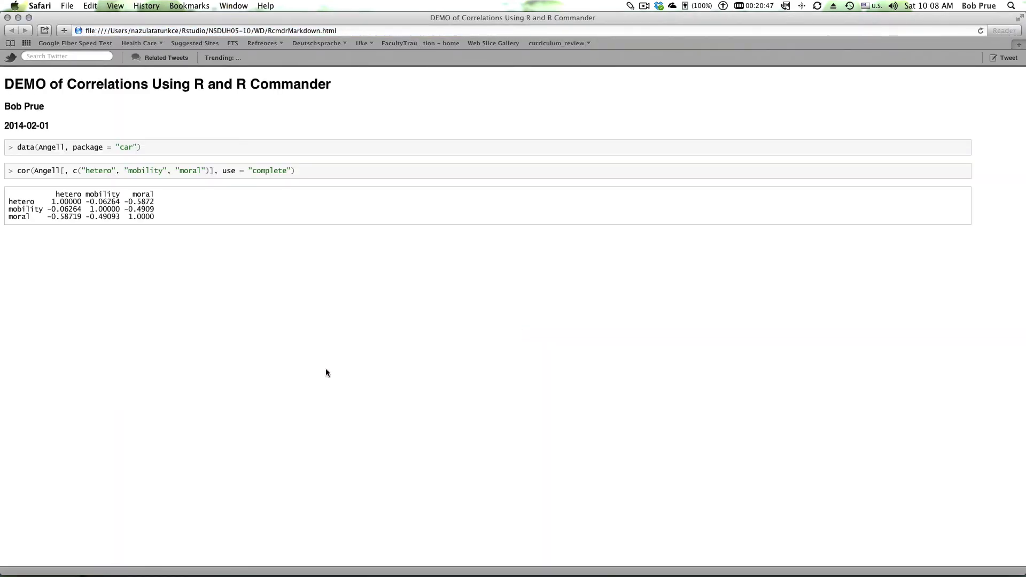
Highlight the correlation matrix in the Safari report, then close the report window.
left_click_drag(167, 217, 2, 191)
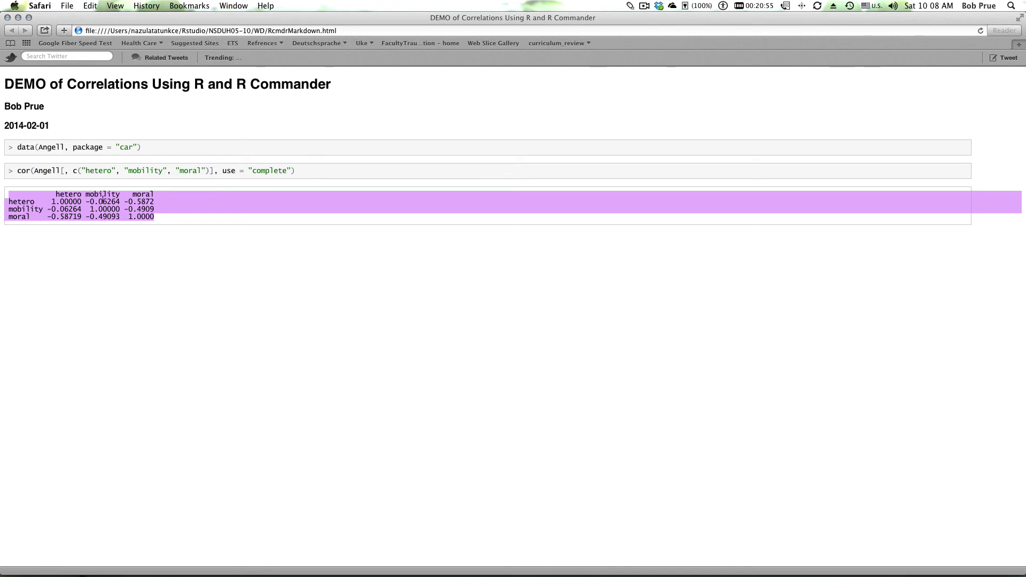
left_click(8, 18)
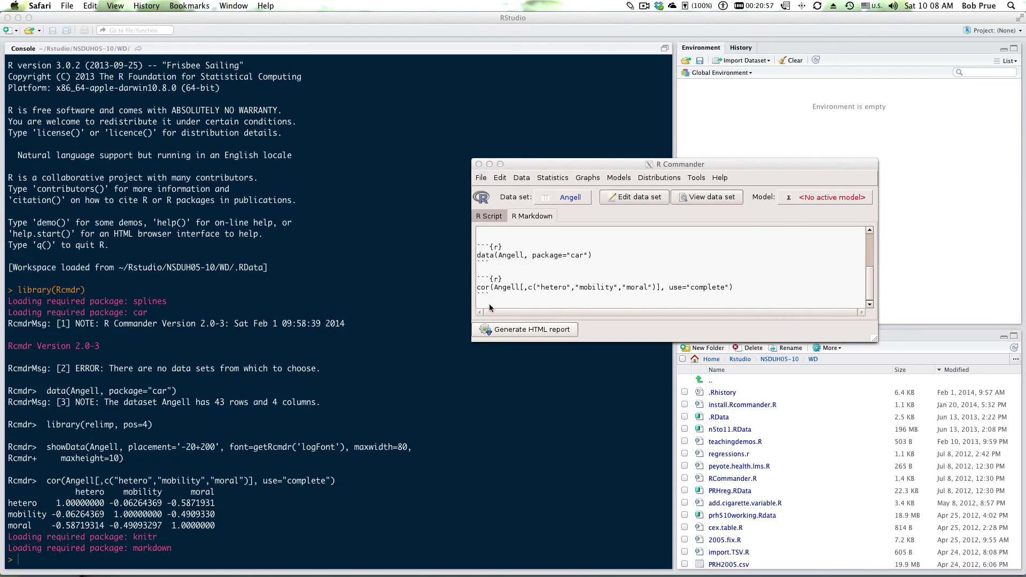
Show R Commander's R Script and highlight the correlation output in RStudio's console.
left_click(491, 216)
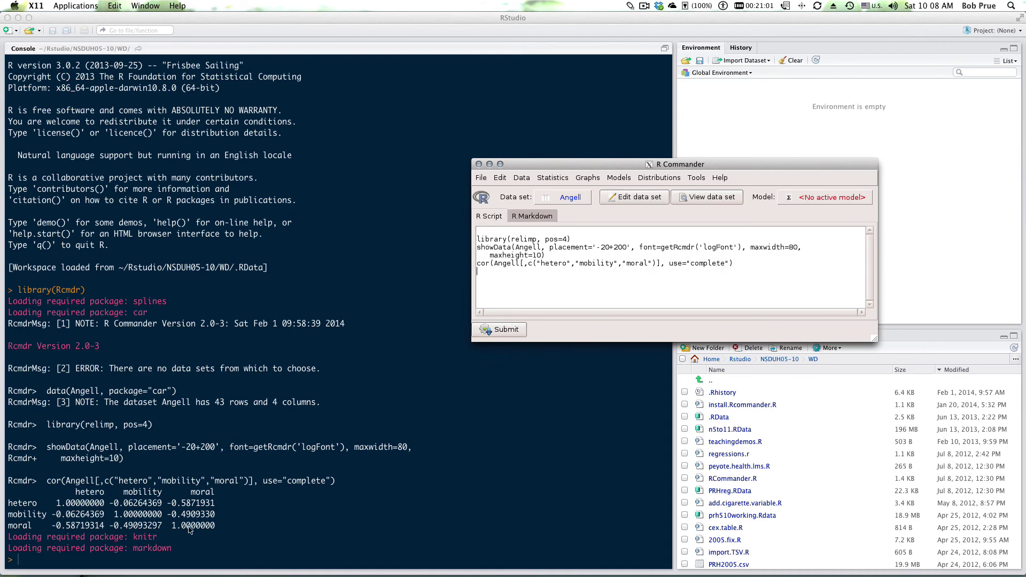
left_click(222, 524)
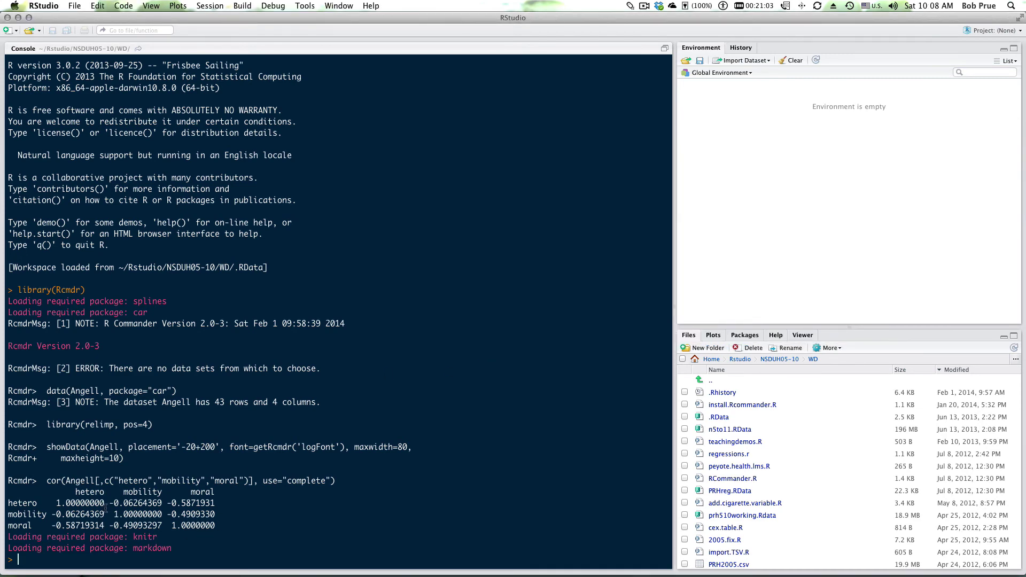
left_click_drag(216, 526, 6, 489)
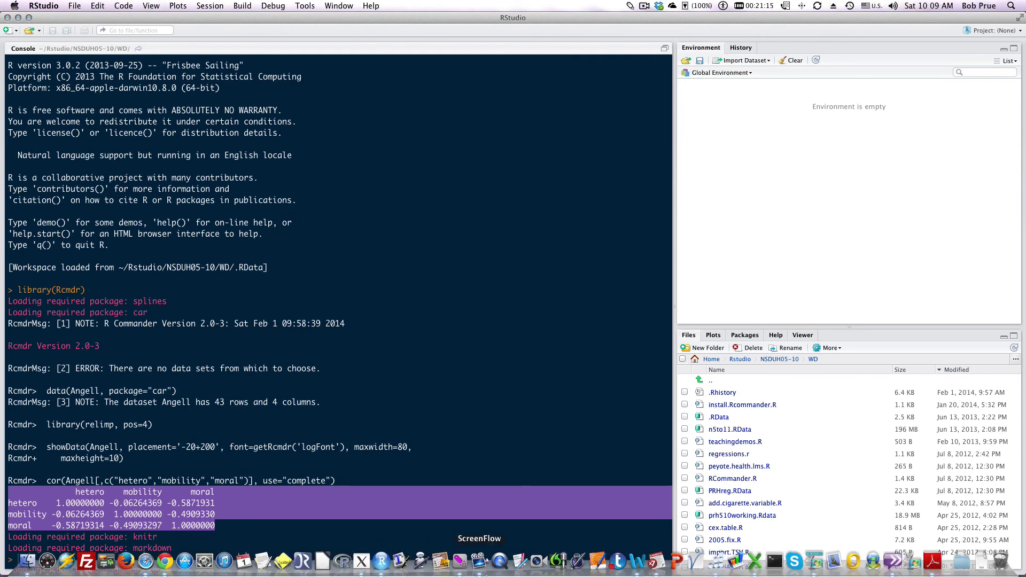
right_click(478, 566)
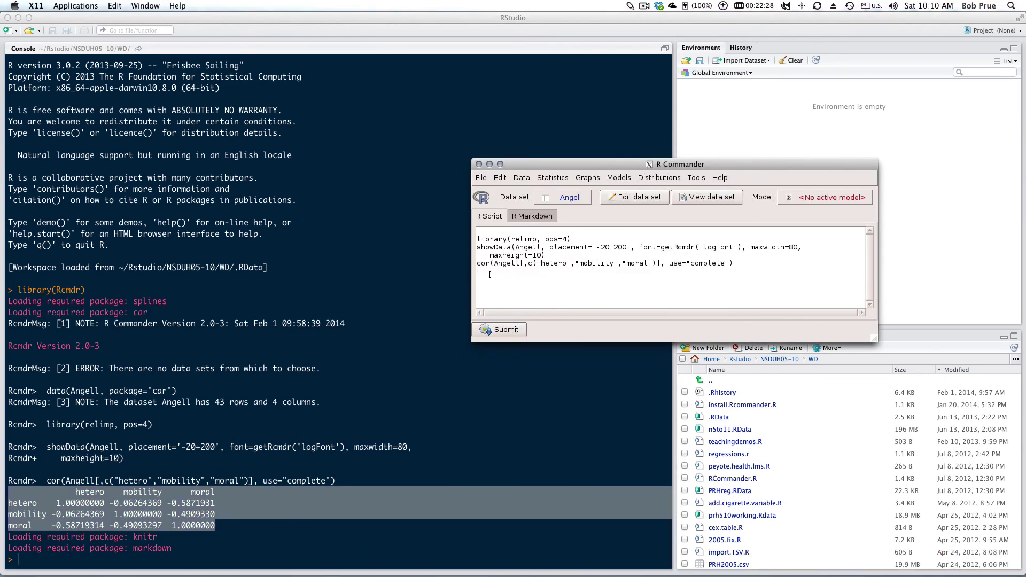
Wrap the cor() line as round(cor(...), digits = 2) and submit it.
left_click(480, 264)
type("round")
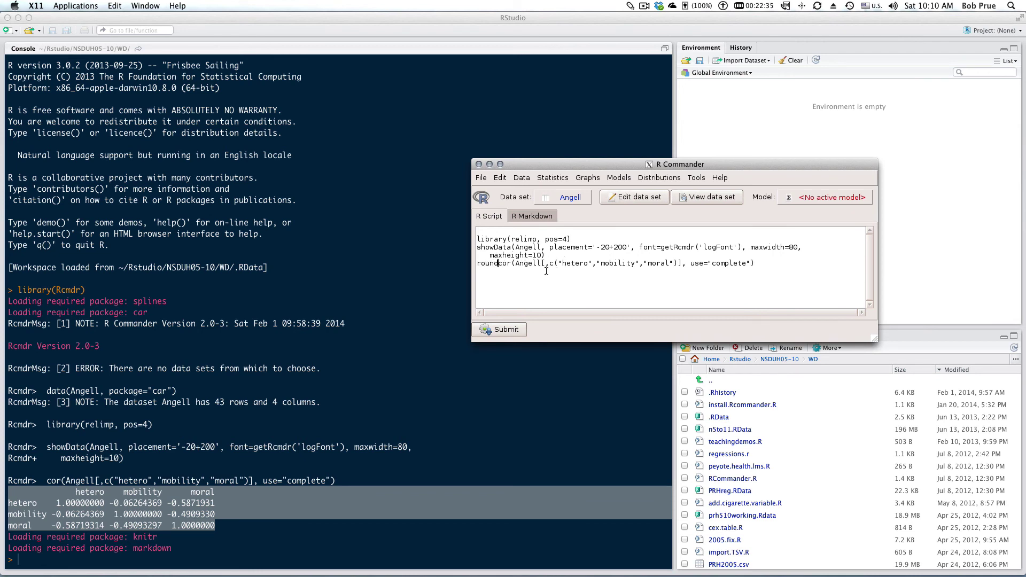
type("(")
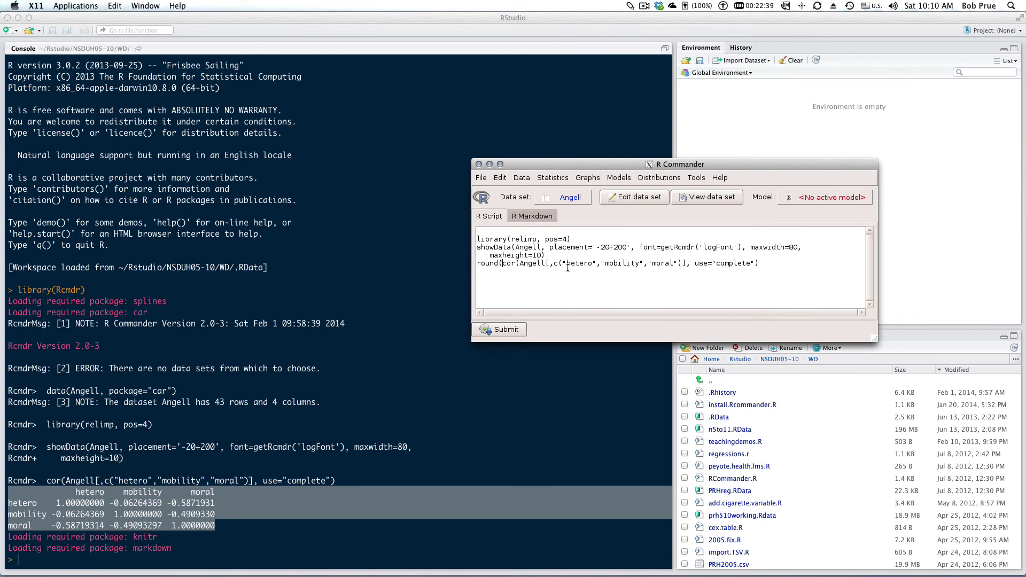
left_click(768, 266)
type(",")
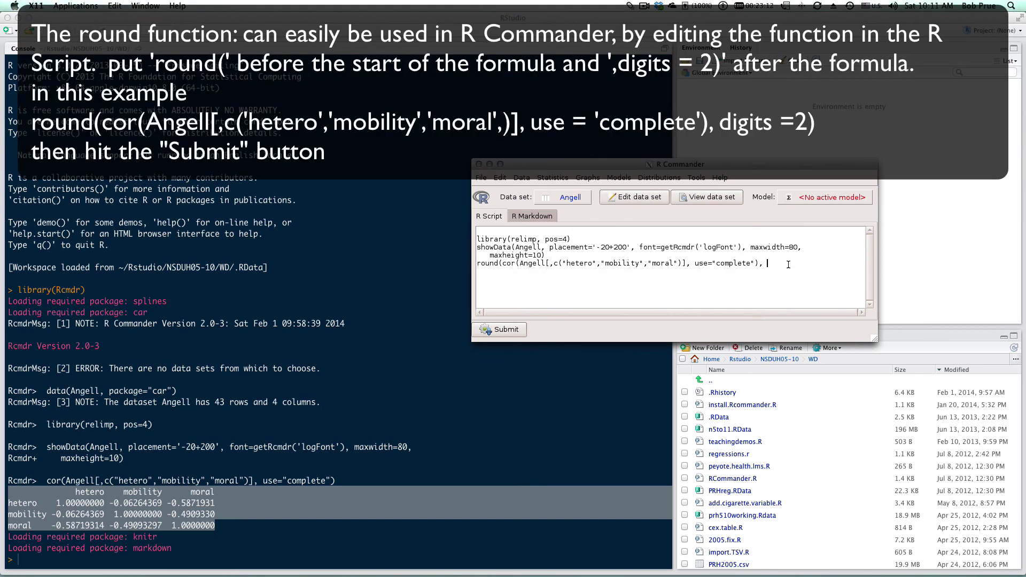
type("digits")
type(" 0")
key("BackSpace")
key("BackSpace")
type("= 2)")
left_click(512, 332)
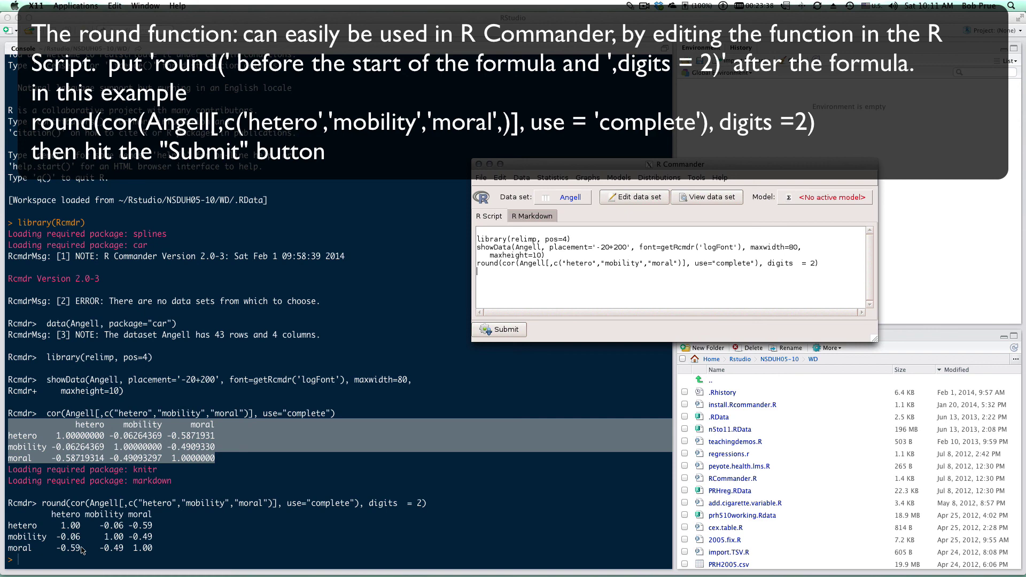
Regenerate the HTML report from R Markdown and highlight the two-decimal correlation output.
left_click(533, 217)
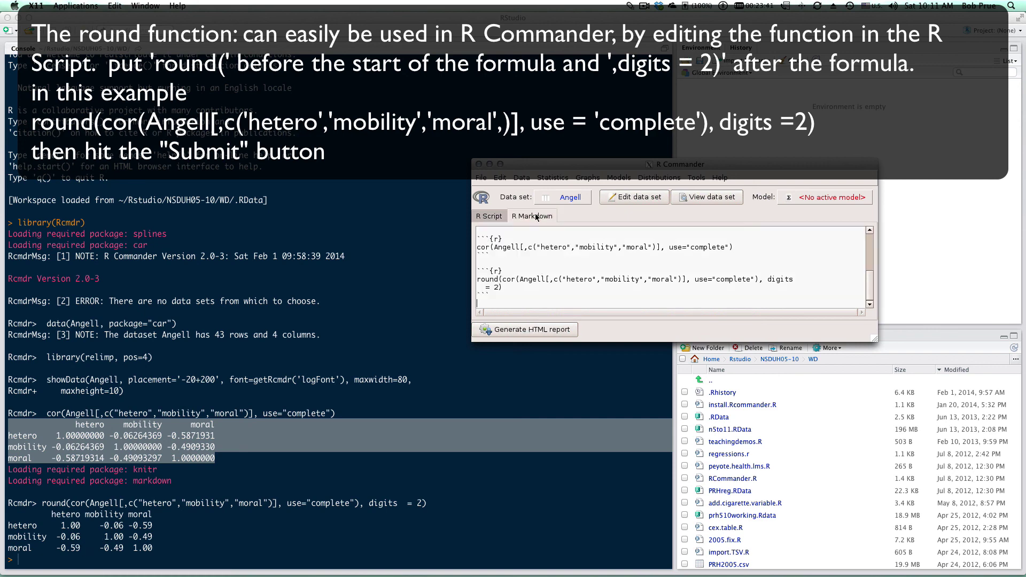
left_click(553, 331)
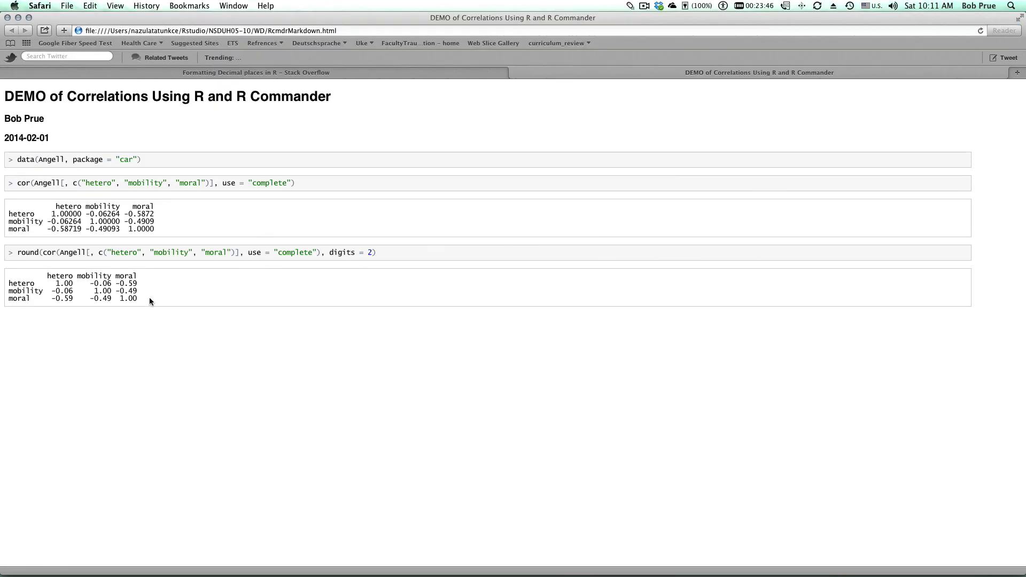
left_click_drag(149, 297, 56, 278)
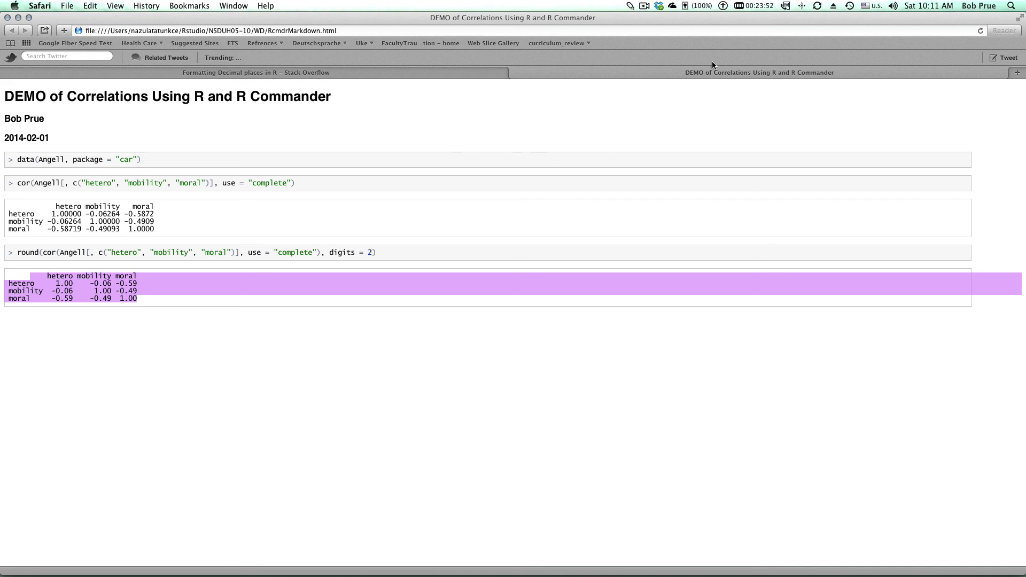
left_click(644, 9)
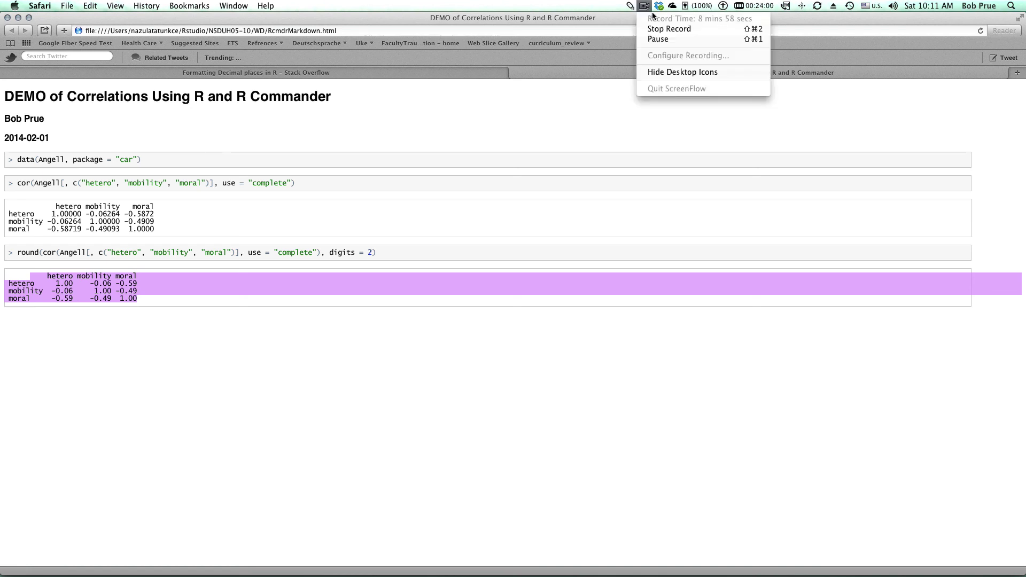